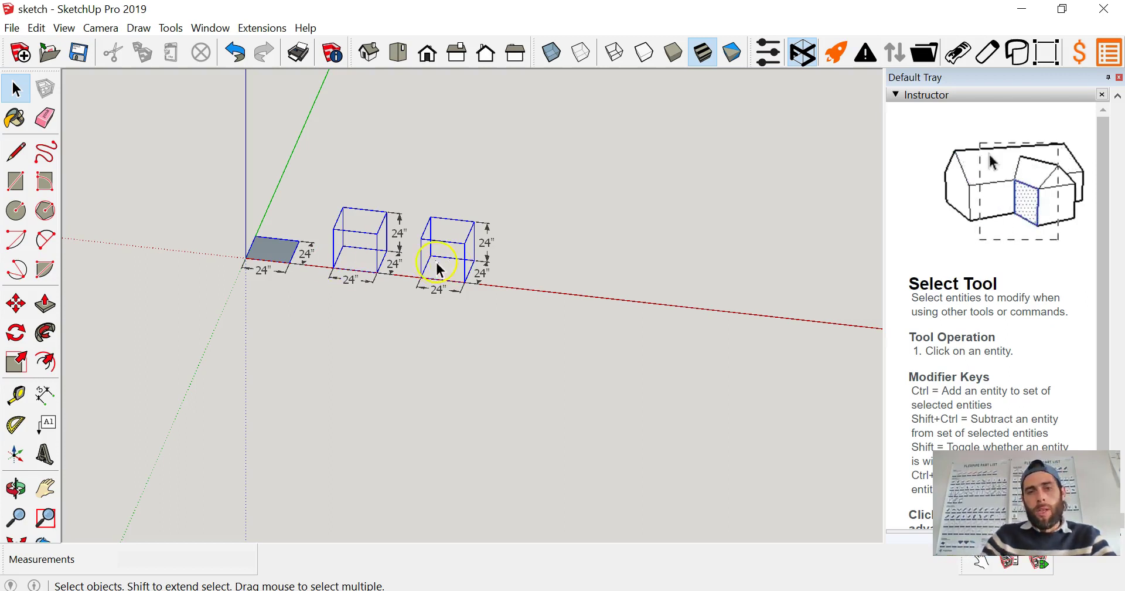
Orbit and zoom around the three boxes to inspect them, noting the right box's middle edge.
scroll(281, 258, up, 3)
middle_drag(255, 275, 278, 287)
click(321, 265)
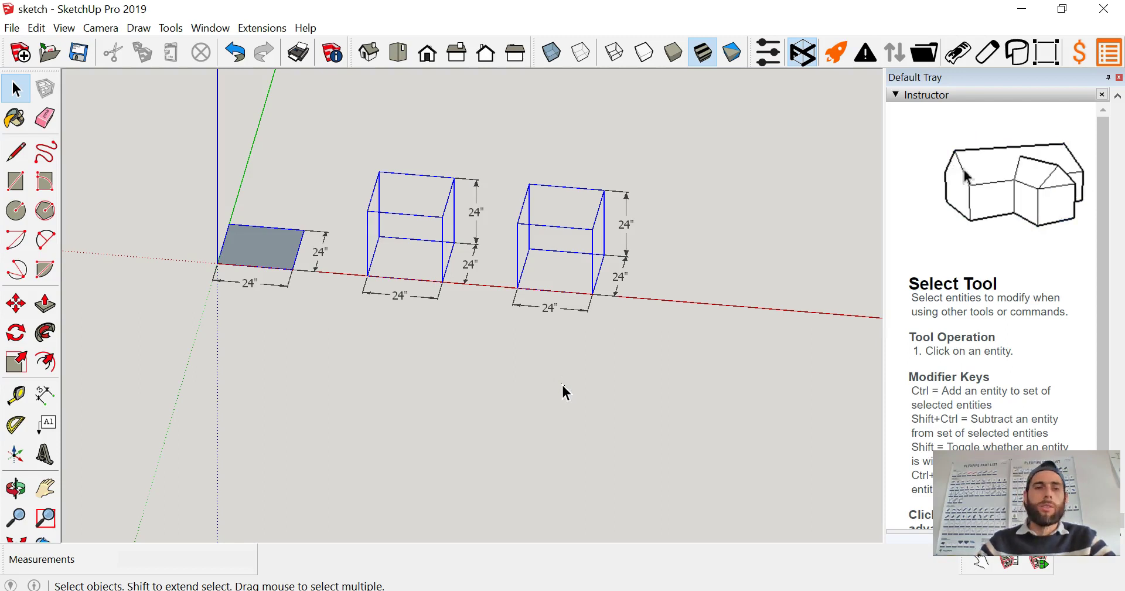
middle_drag(404, 258, 425, 234)
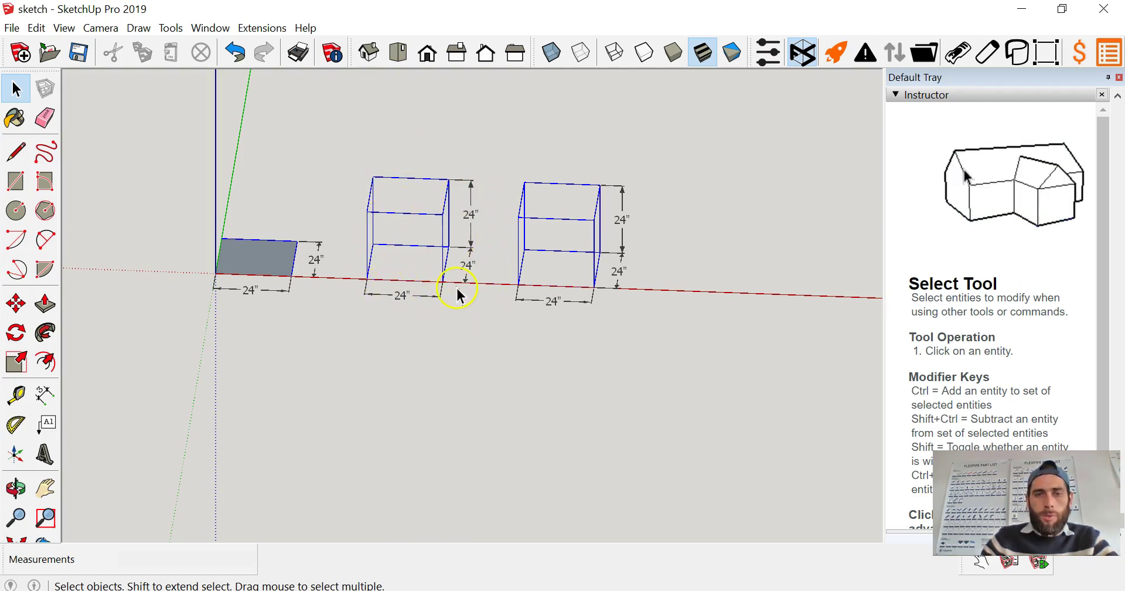
middle_drag(451, 282, 444, 258)
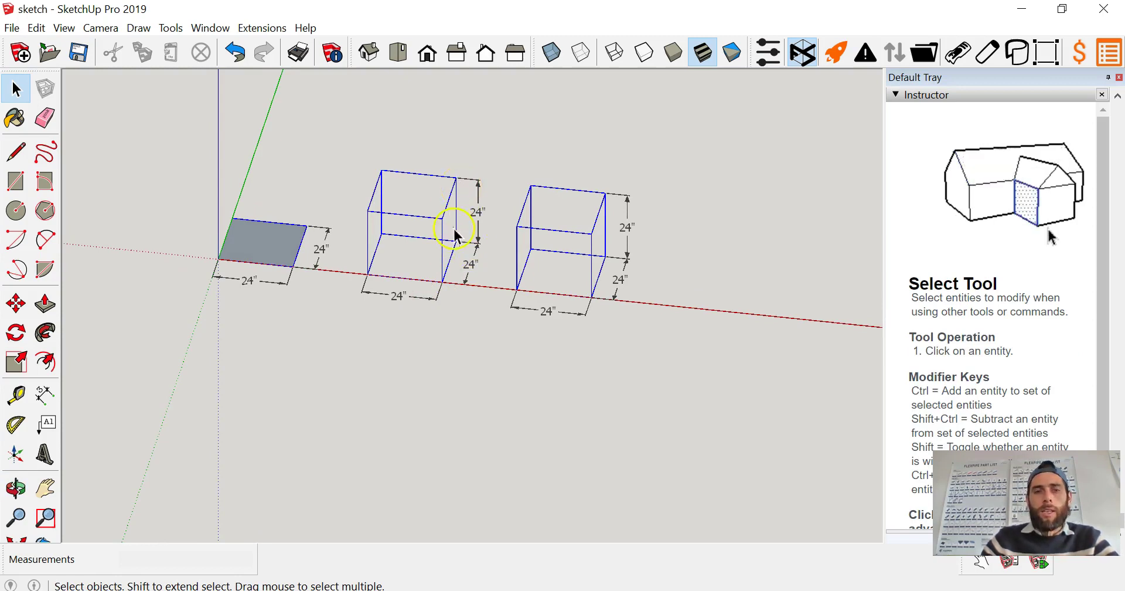
middle_drag(378, 293, 420, 268)
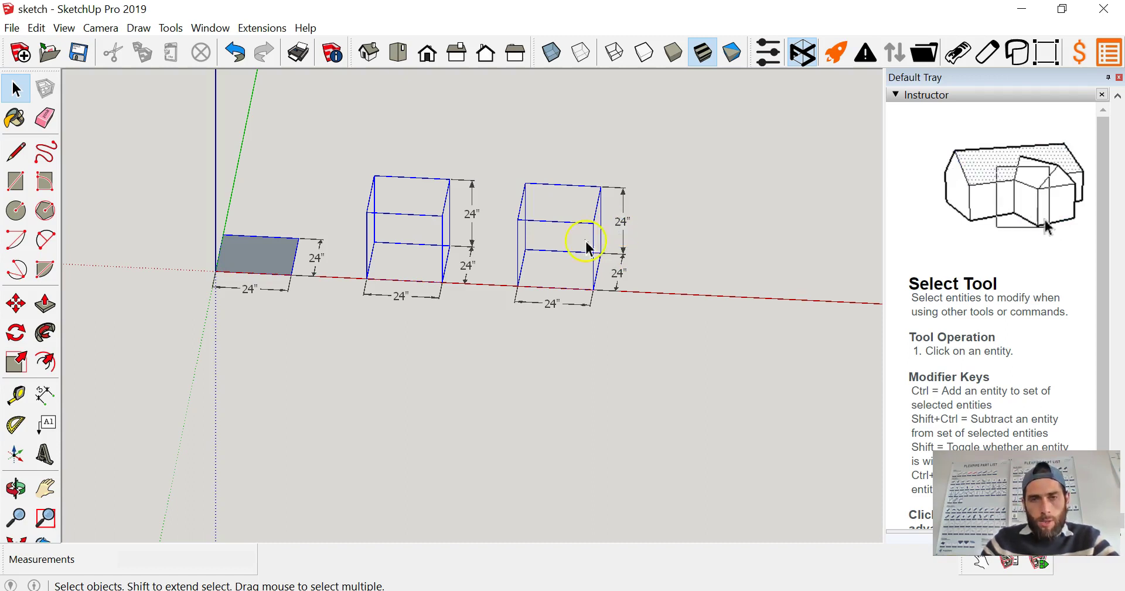
click(538, 243)
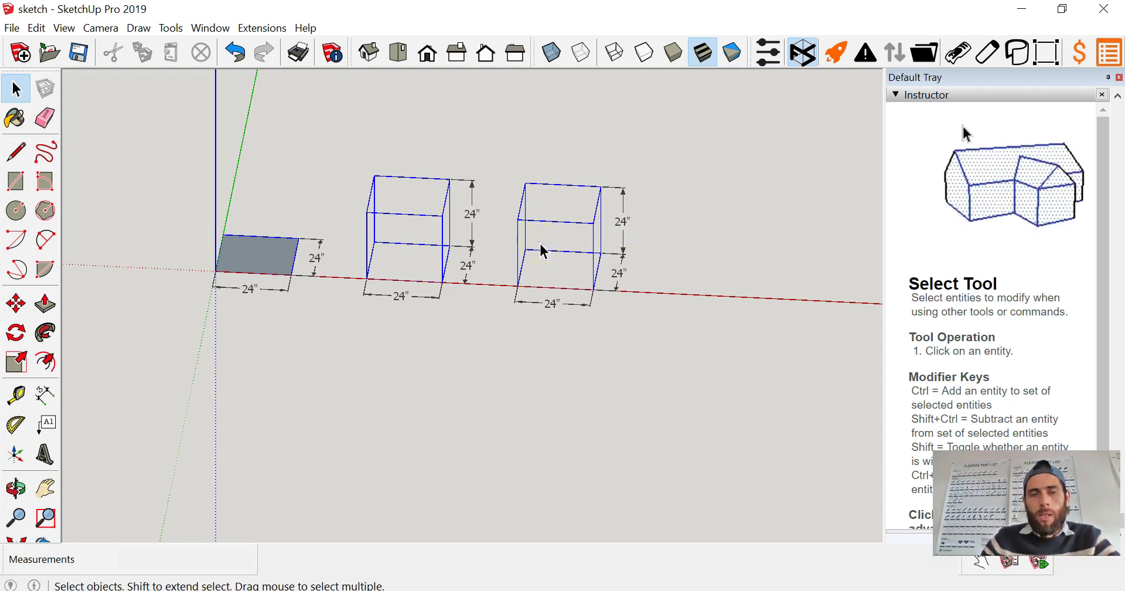
middle_drag(555, 218, 493, 229)
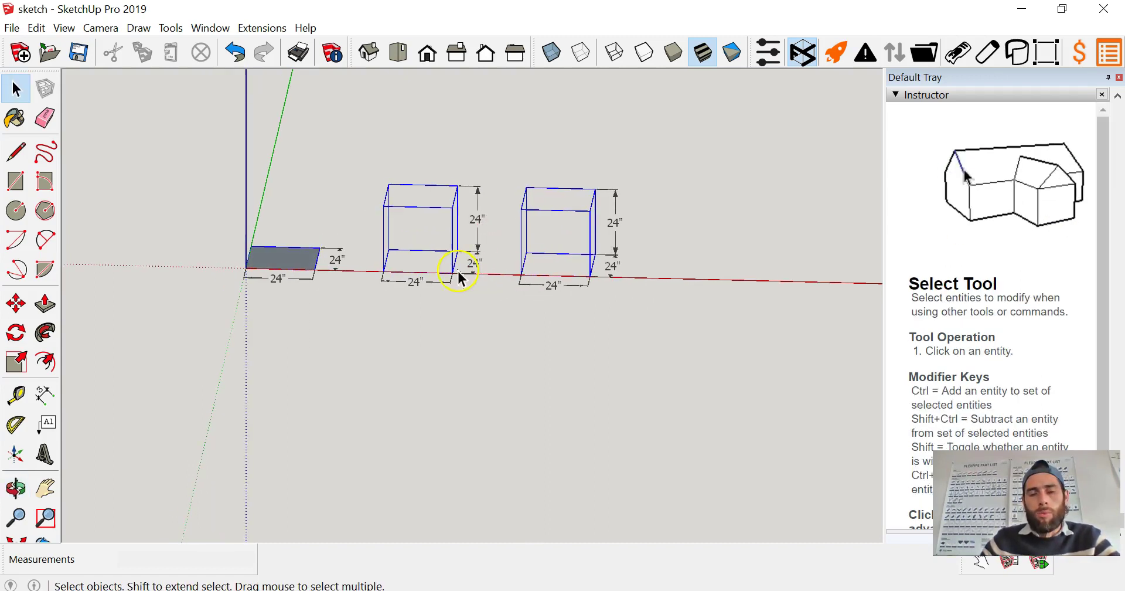
scroll(399, 307, up, 2)
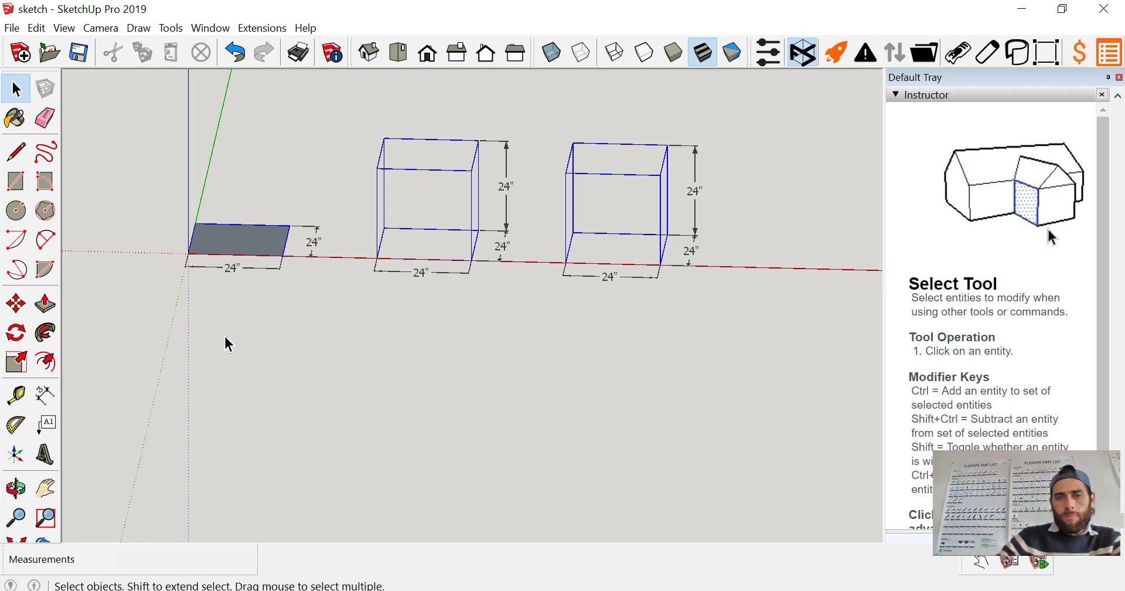
Move the middle box's right-side edges 1 5/16" along the red axis to narrow it.
scroll(515, 171, up, 1)
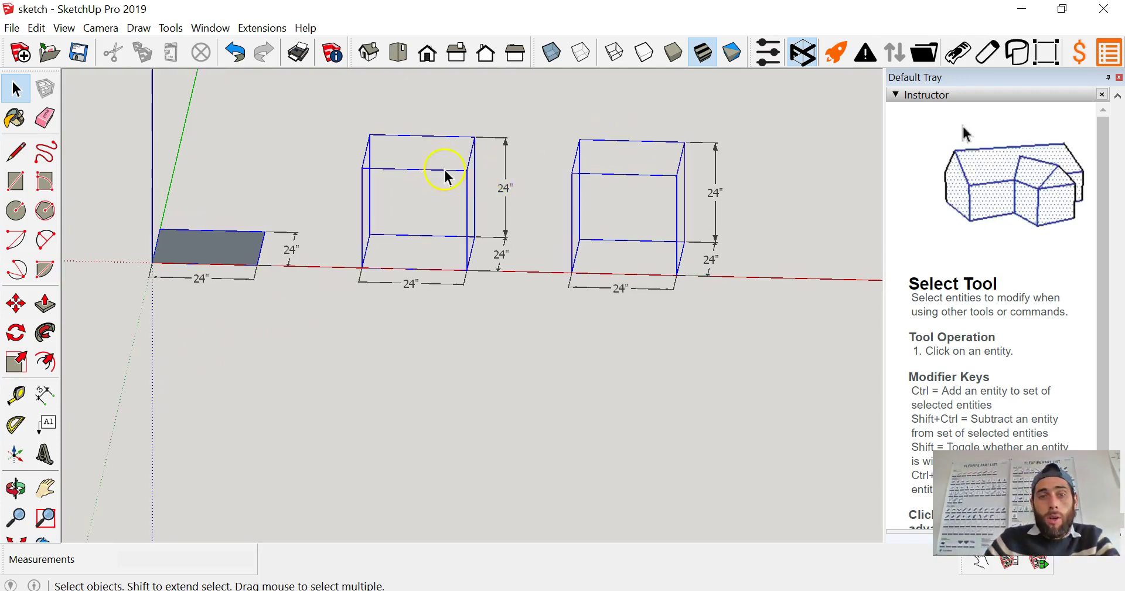
mouse_move(455, 125)
mouse_down()
mouse_move(465, 244)
mouse_move(487, 309)
mouse_up()
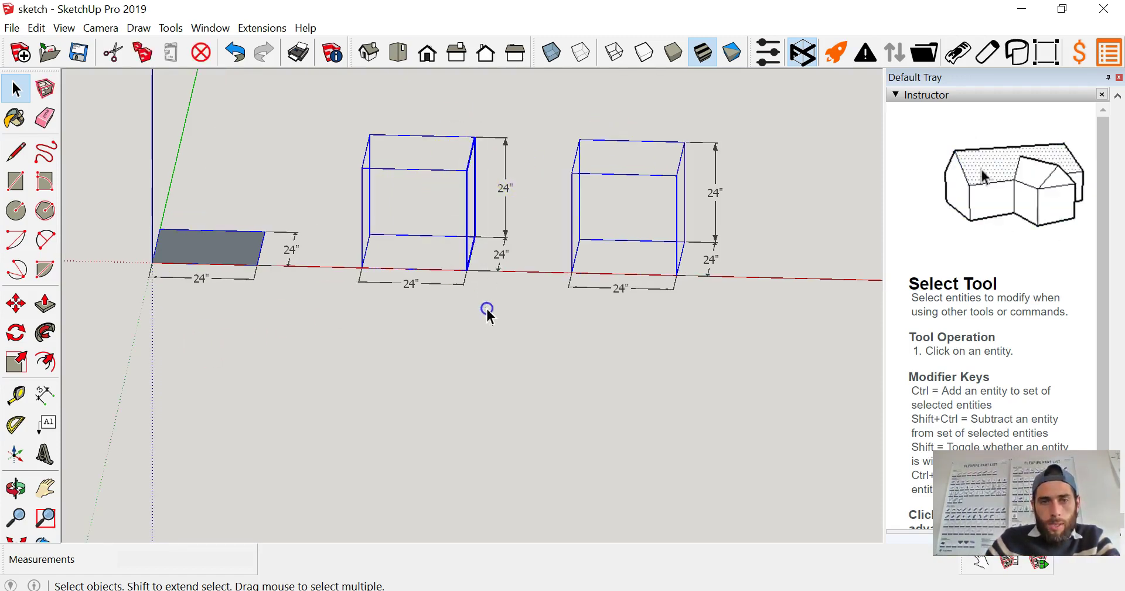
key(m)
click(512, 332)
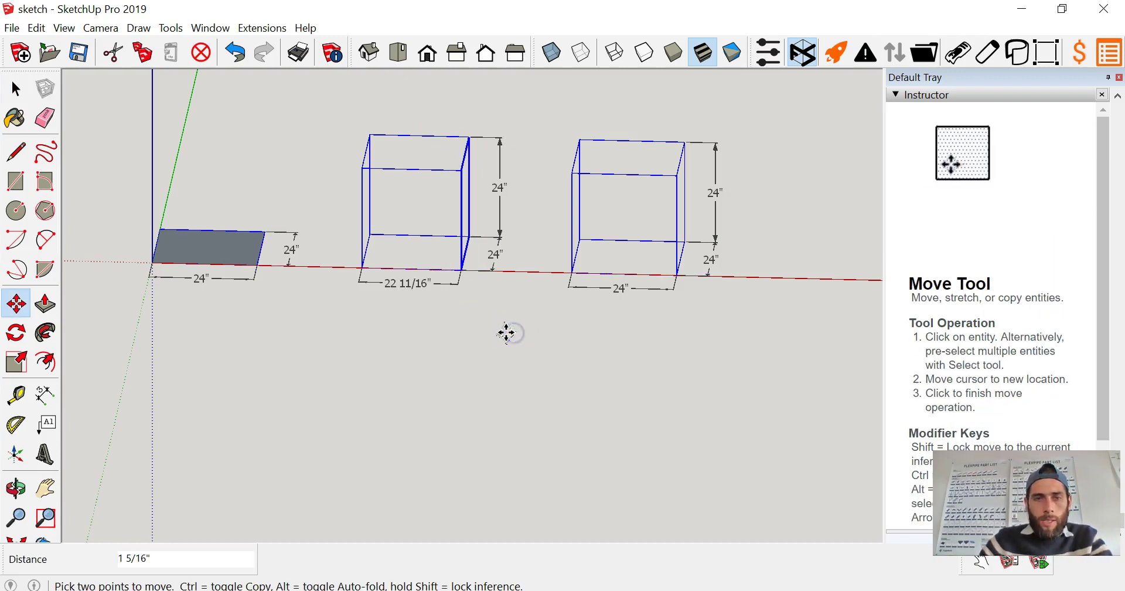
text(1)
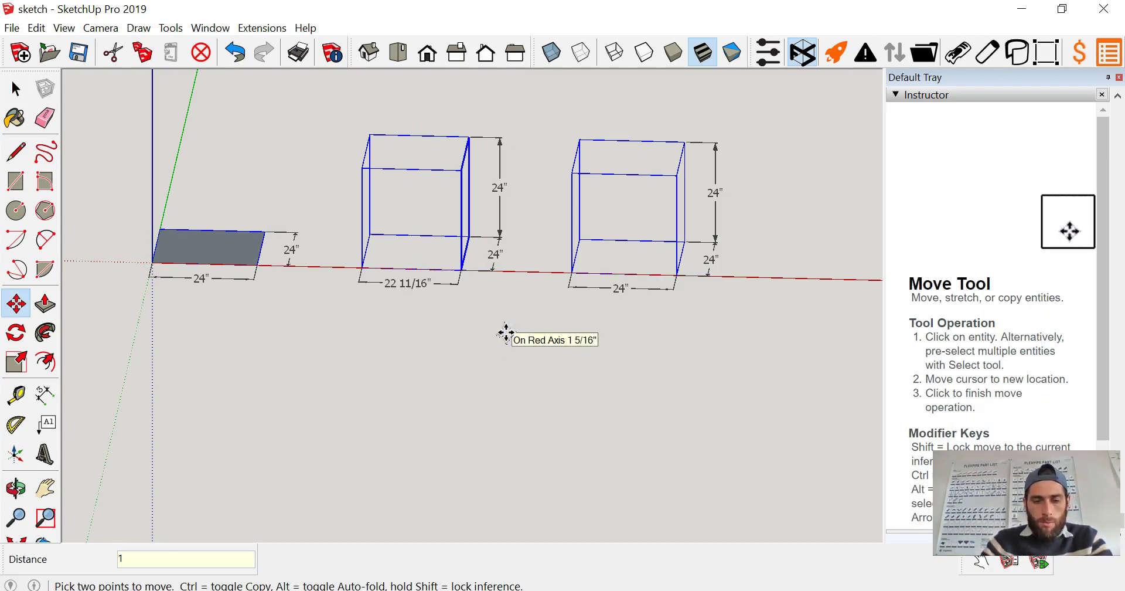
text( 5/16)
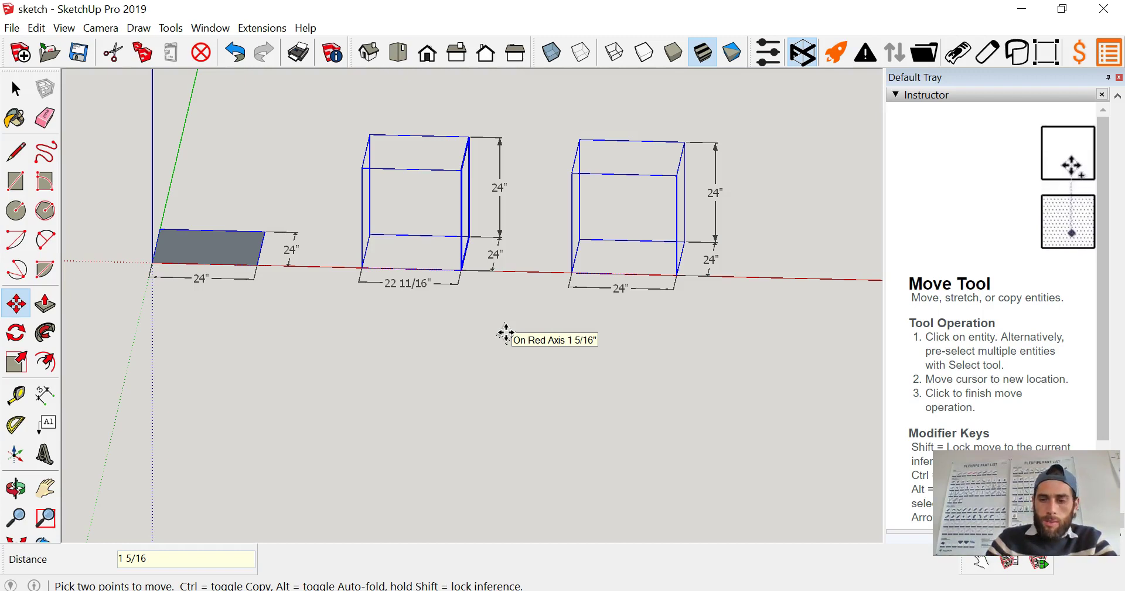
key(Return)
key(space)
In Front view, lower the middle box's top edges 1 5/16" along blue.
scroll(453, 296, up, 2)
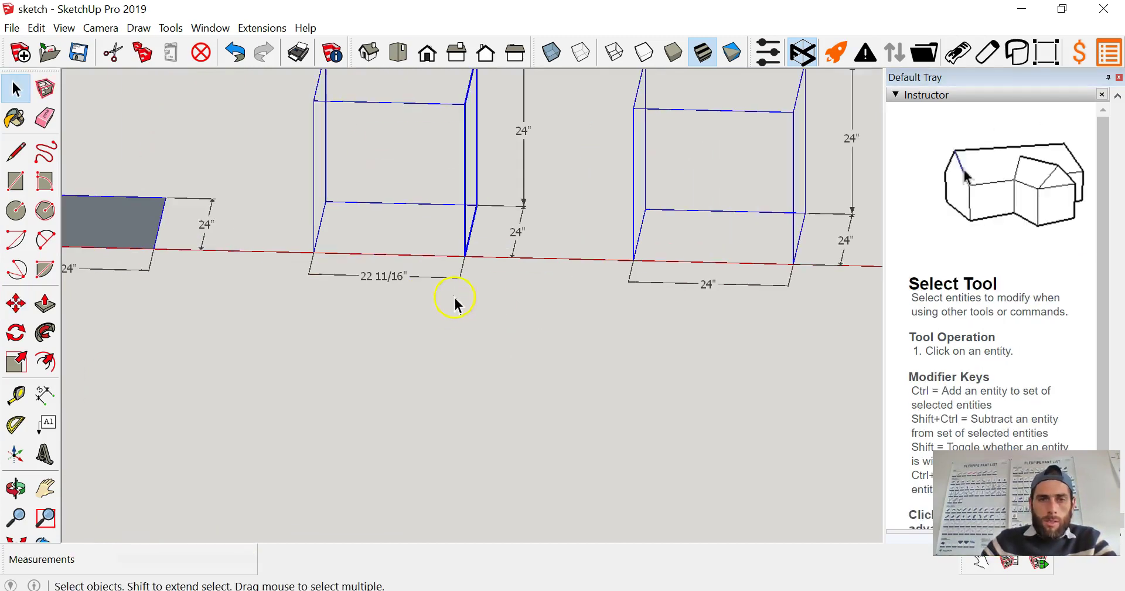
middle_drag(402, 287, 346, 279)
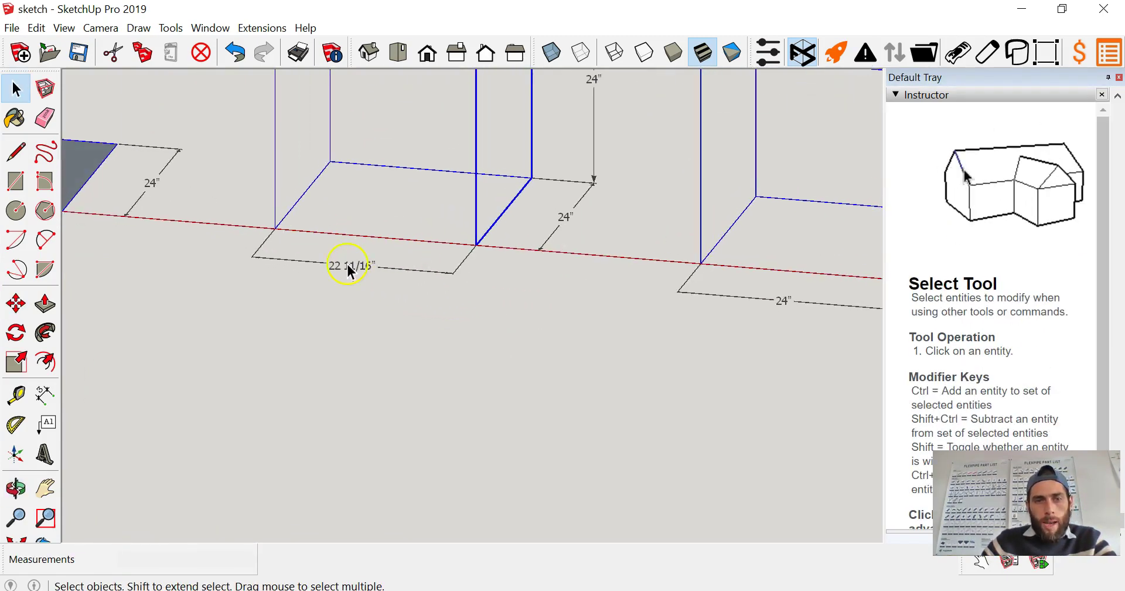
scroll(440, 280, down, 4)
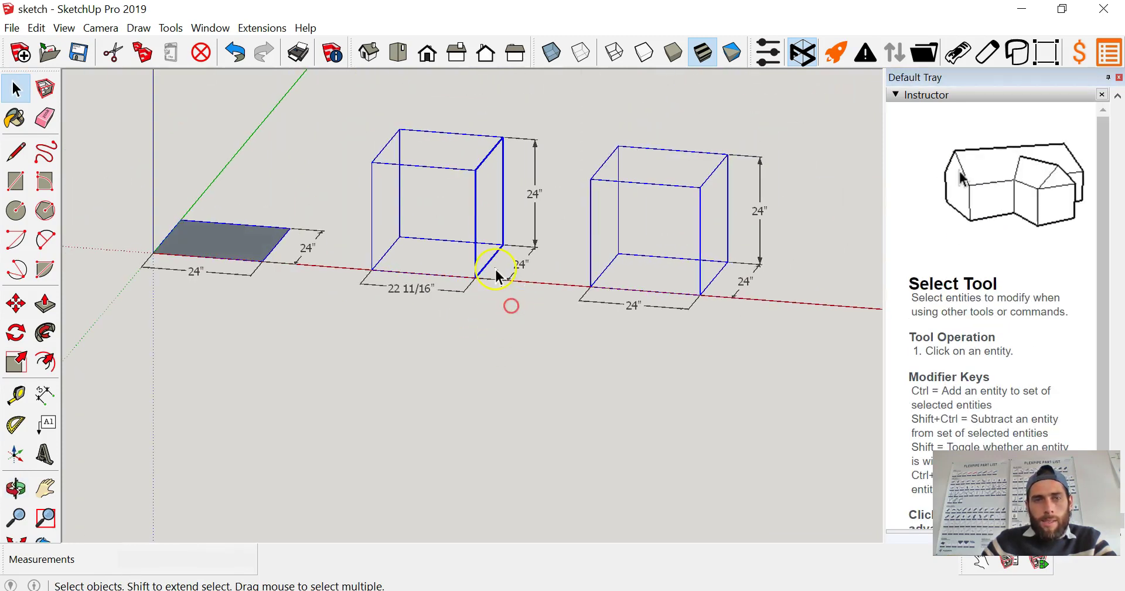
click(427, 53)
drag(364, 211, 516, 272)
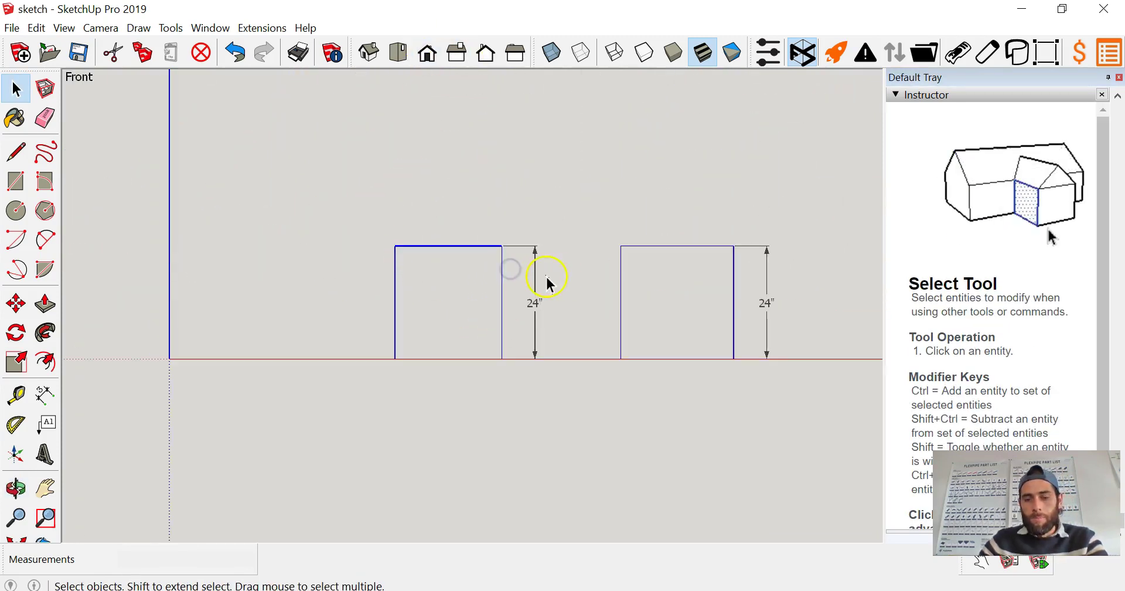
key(m)
click(567, 198)
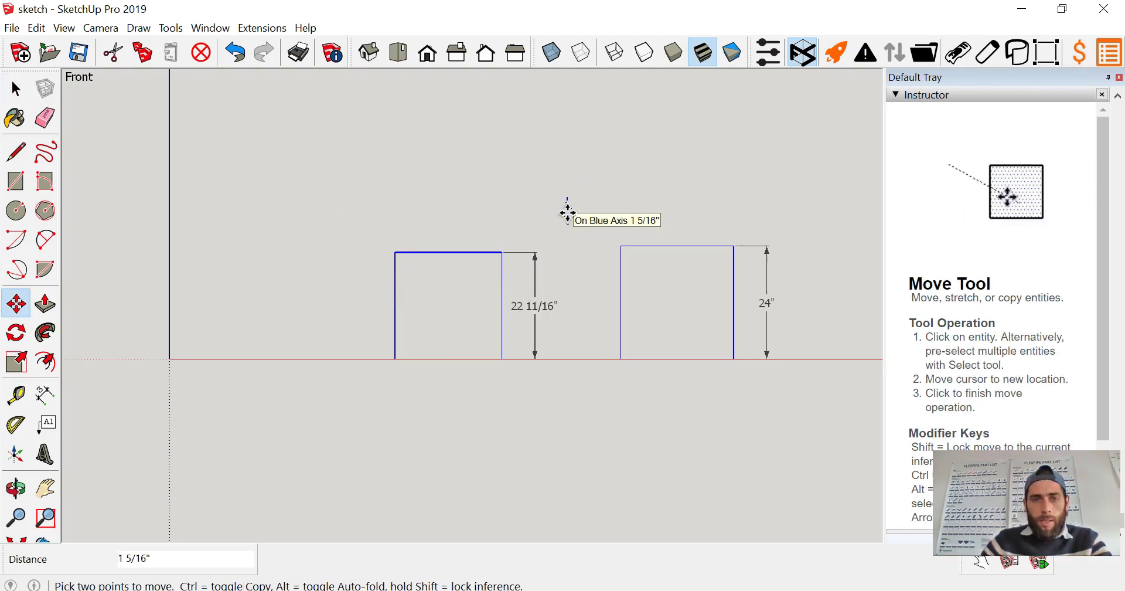
text(1 5/1)
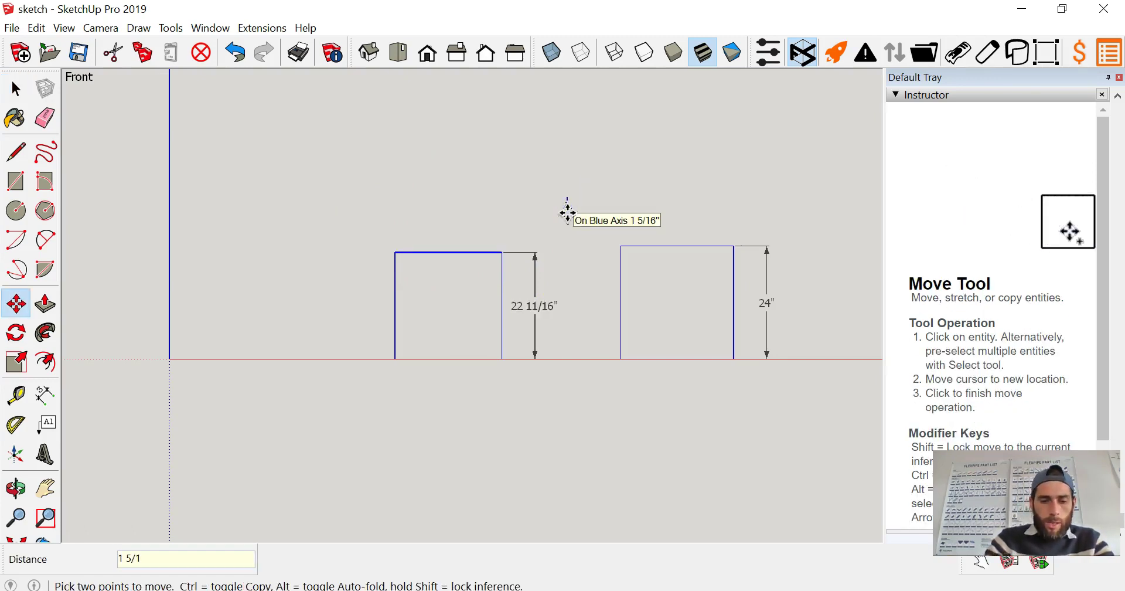
text(6)
key(Return)
key(space)
In Top view, move the middle square's back edge 1 5/16" along green, then orbit back to perspective.
click(568, 216)
middle_drag(567, 216, 322, 346)
click(401, 48)
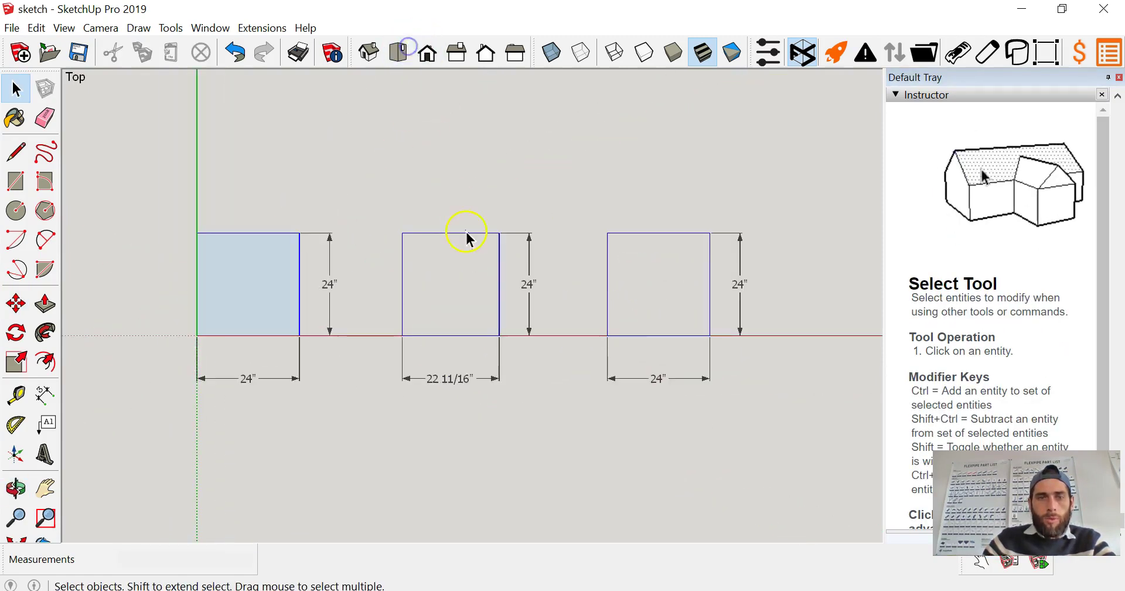
drag(371, 184, 519, 254)
scroll(538, 234, up, 1)
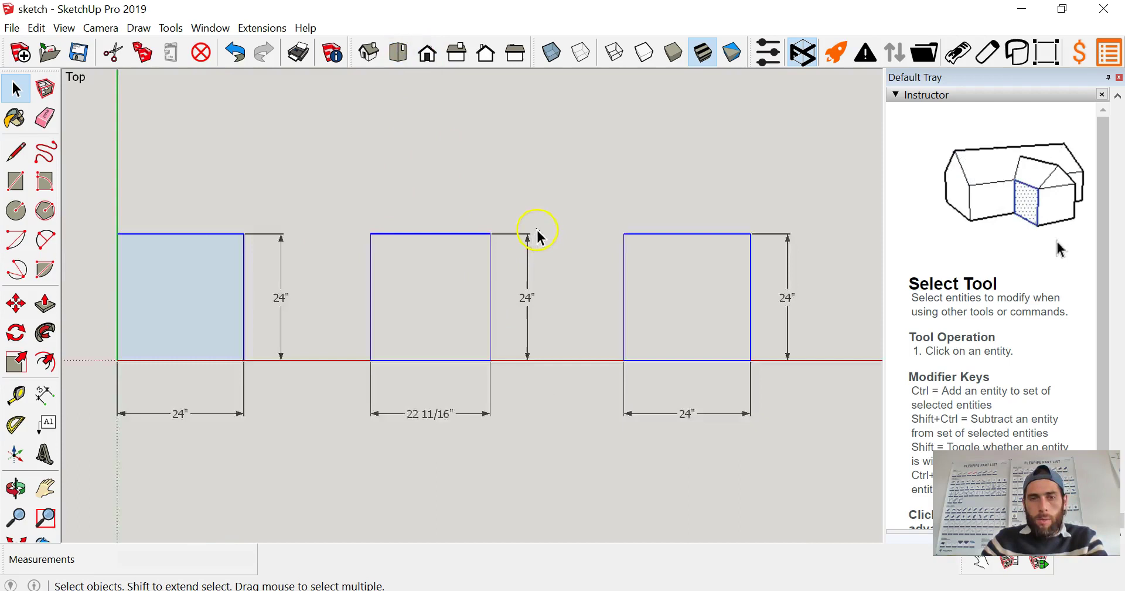
scroll(538, 234, up, 1)
key(m)
click(577, 189)
text(1)
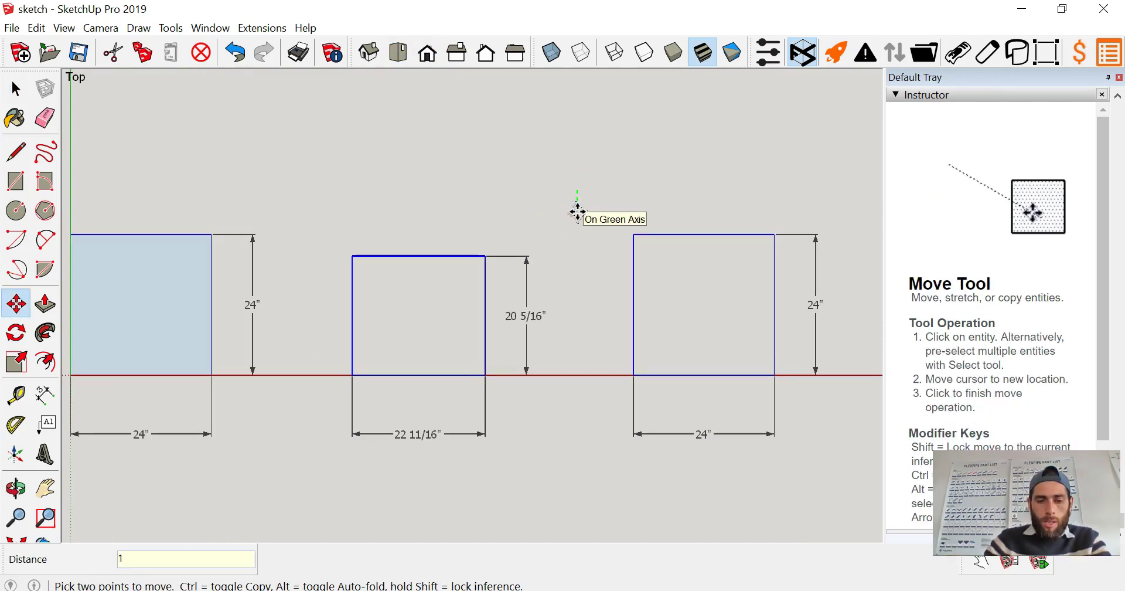
text( 5/16)
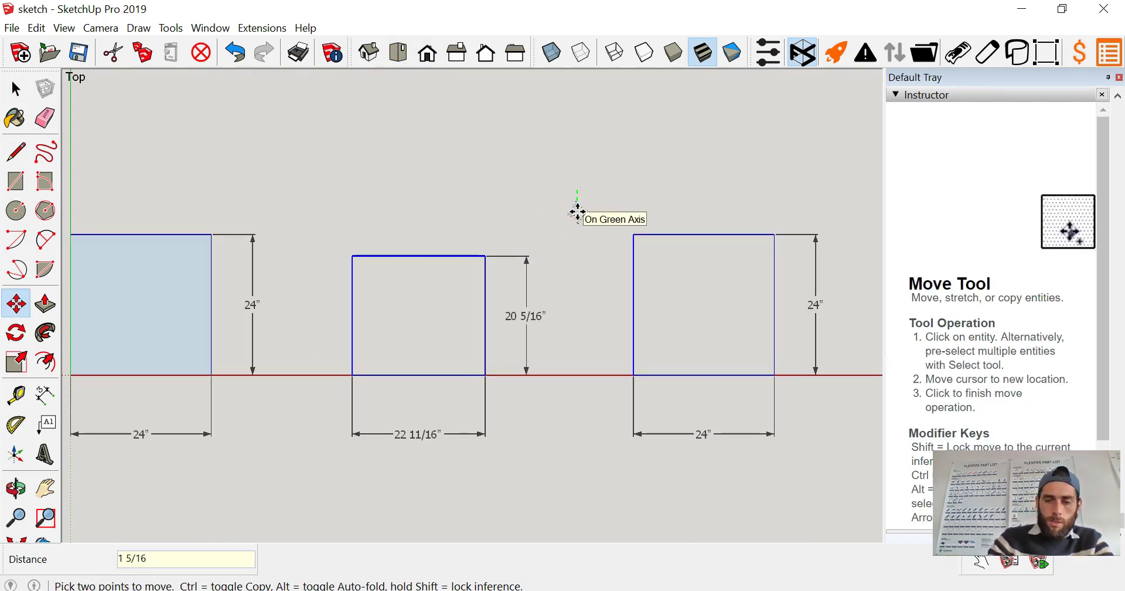
key(Return)
key(space)
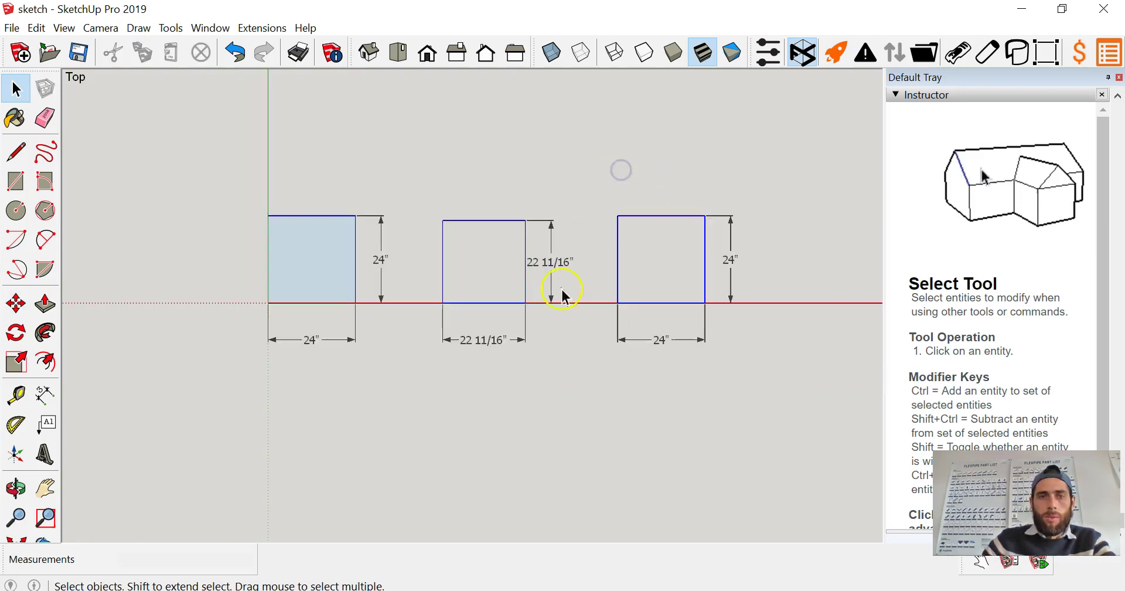
middle_drag(557, 294, 595, 254)
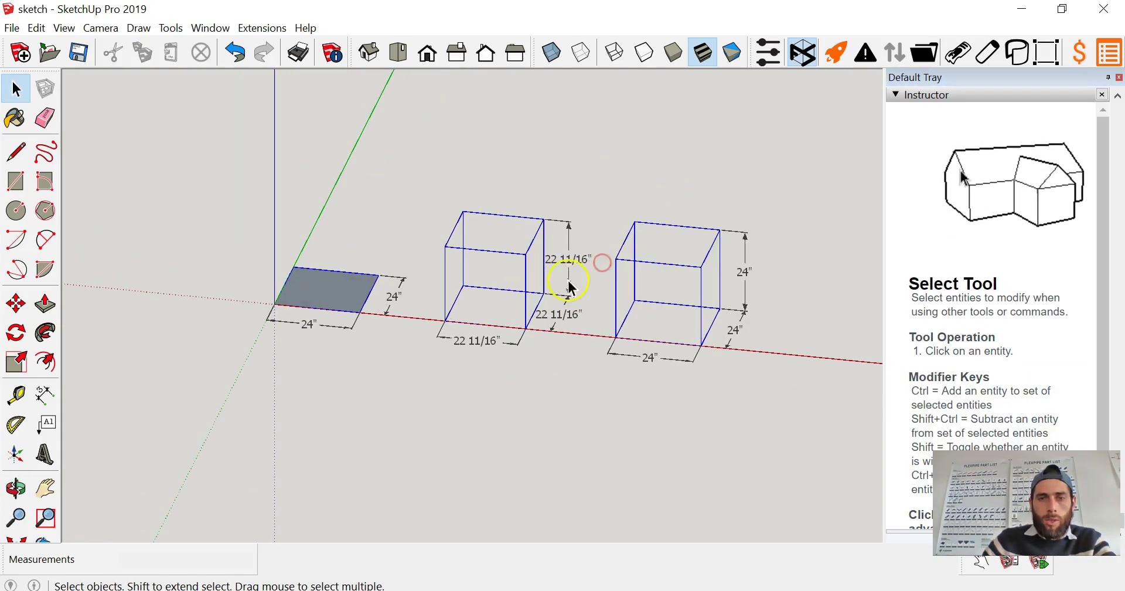
click(509, 274)
scroll(360, 321, down, 2)
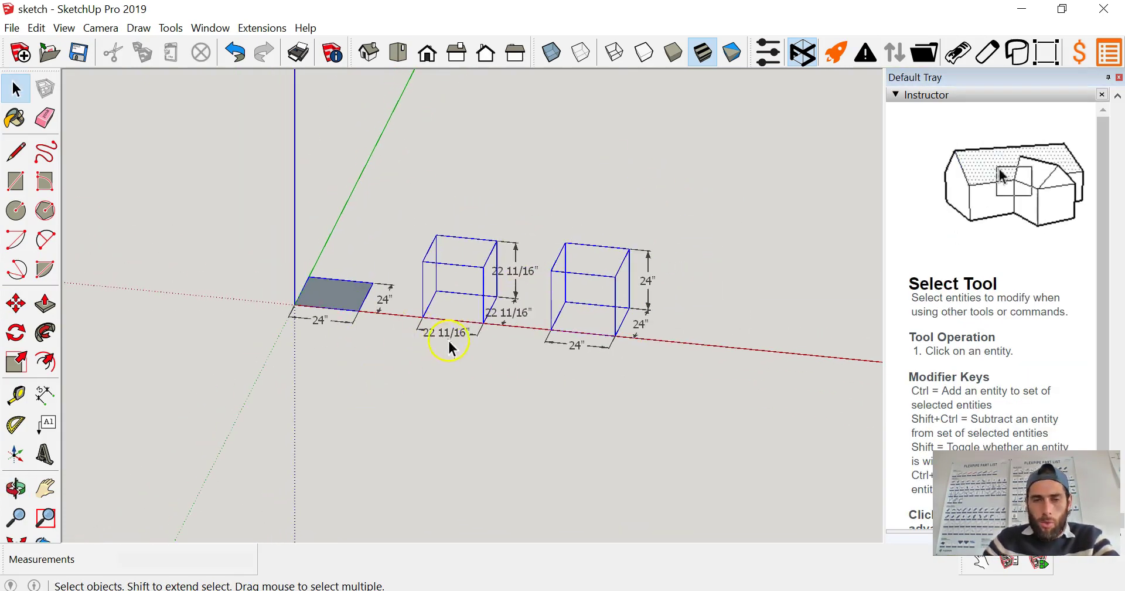
Move the right box's right-side edges 1 5/16" along red, making it 25 5/16" wide.
middle_drag(450, 347, 673, 225)
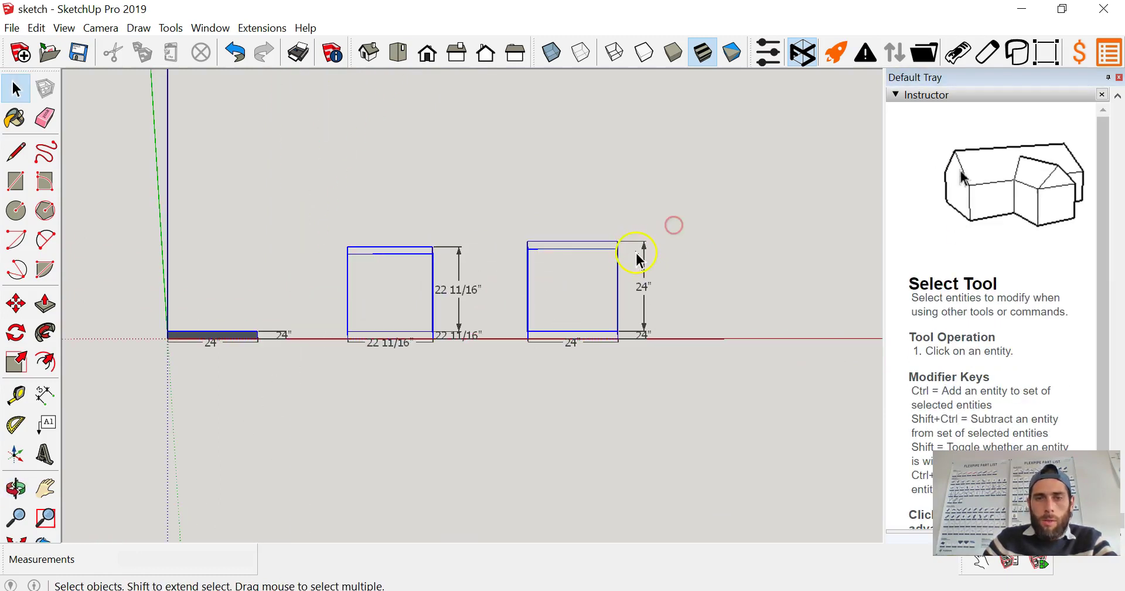
drag(597, 214, 623, 374)
middle_drag(623, 374, 583, 416)
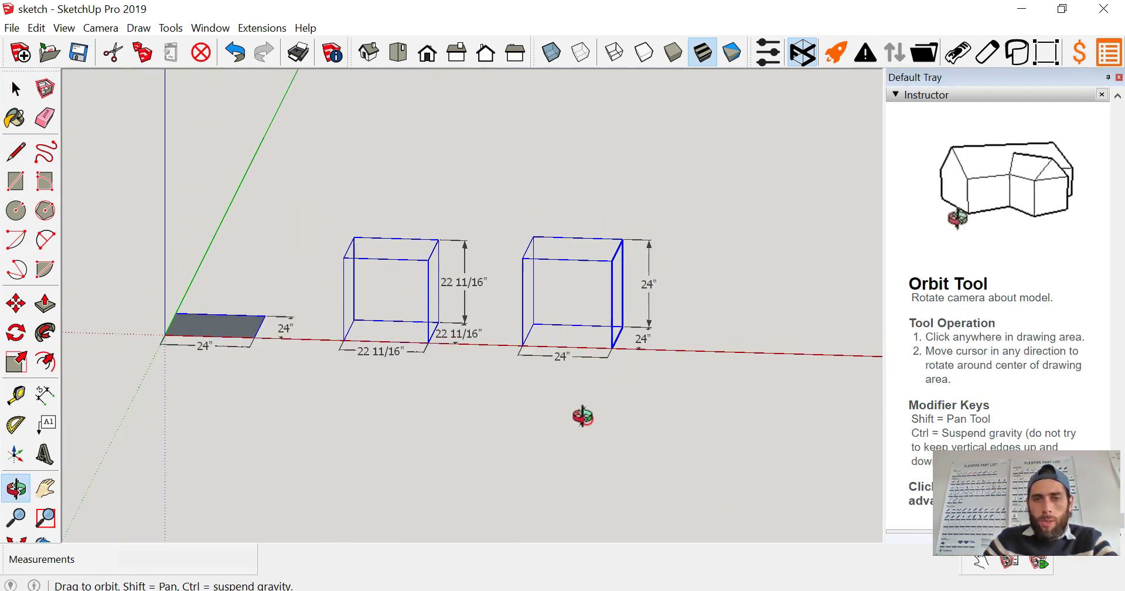
key(m)
click(645, 392)
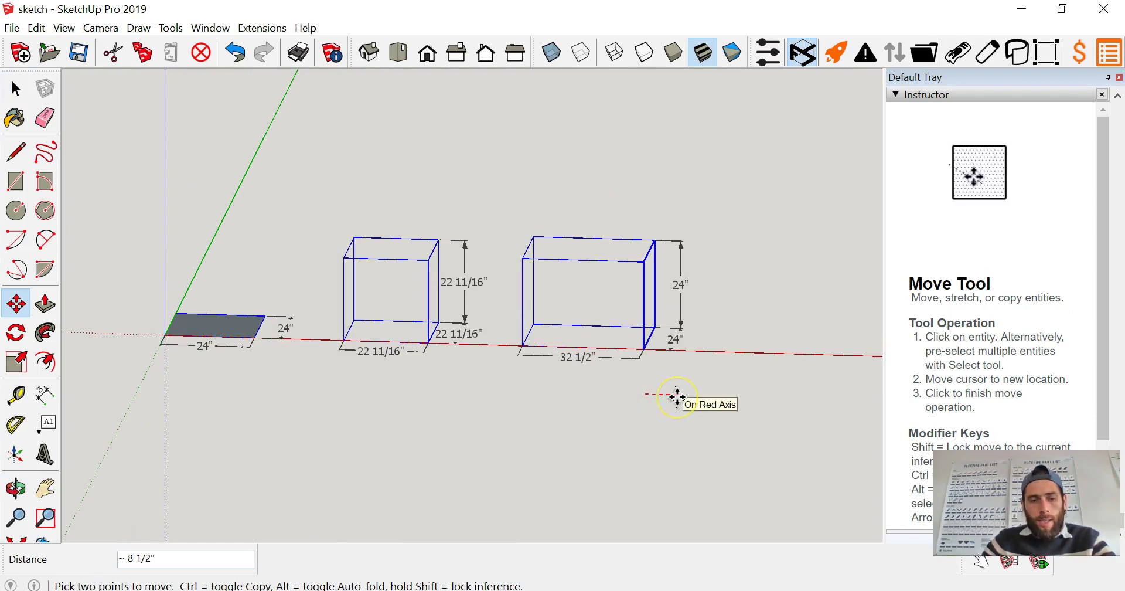
text(1 5/1)
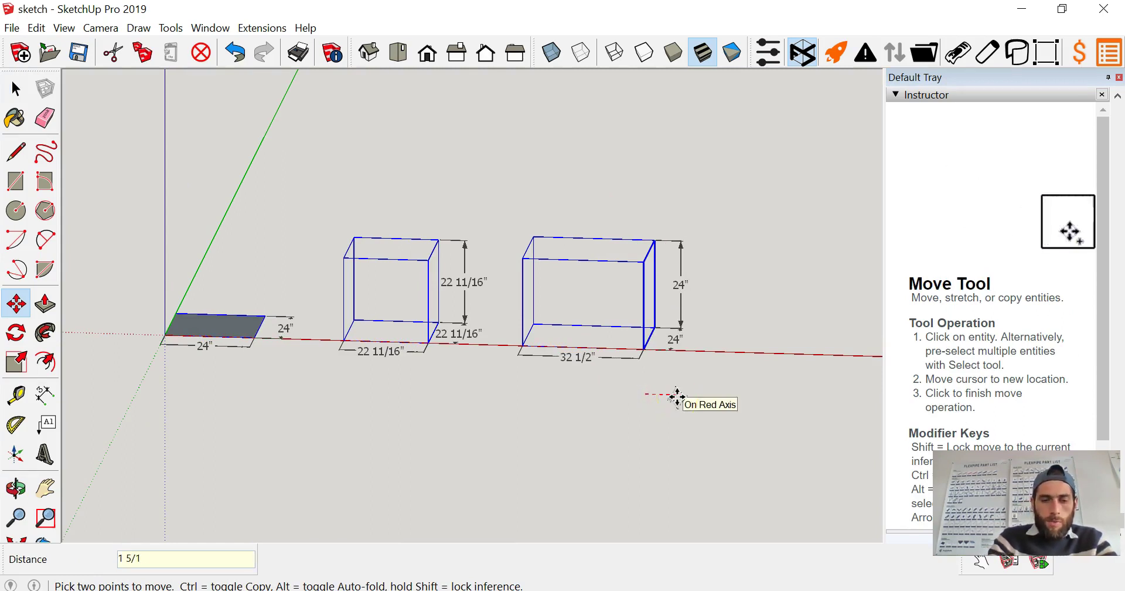
text(6)
key(Return)
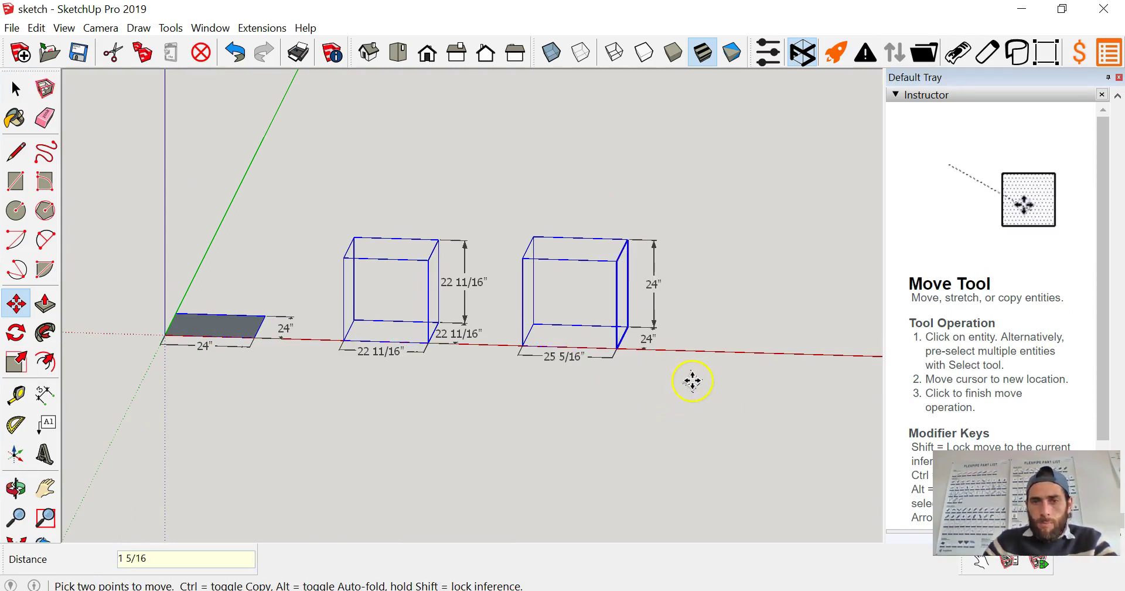
key(space)
In Front view, raise the right box's top edge 1 5/16" so it stands 25 5/16" tall.
click(427, 53)
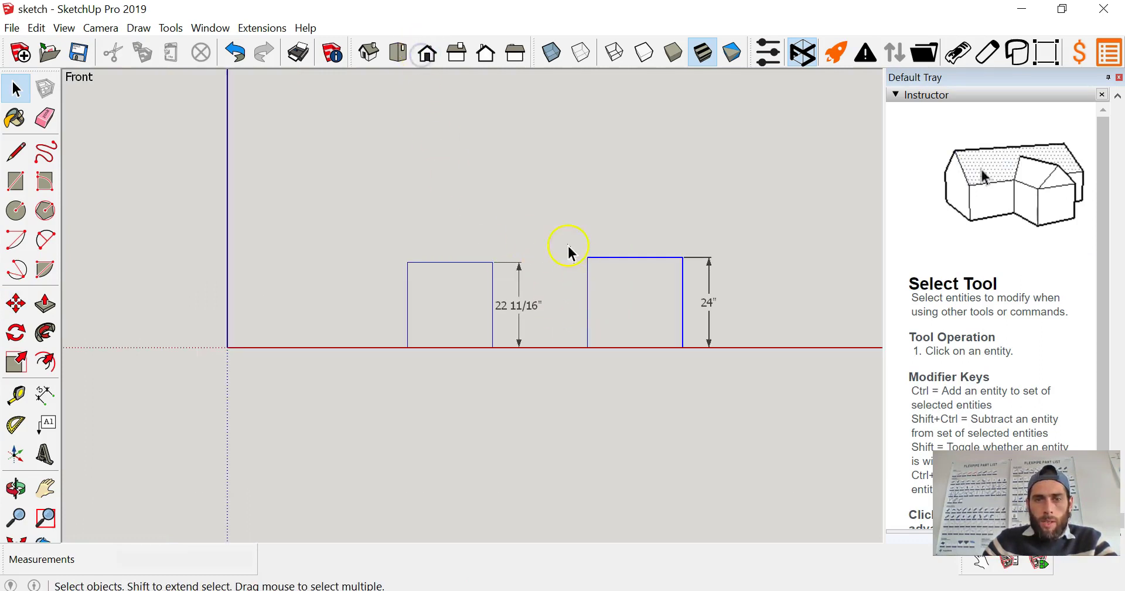
drag(547, 213, 698, 269)
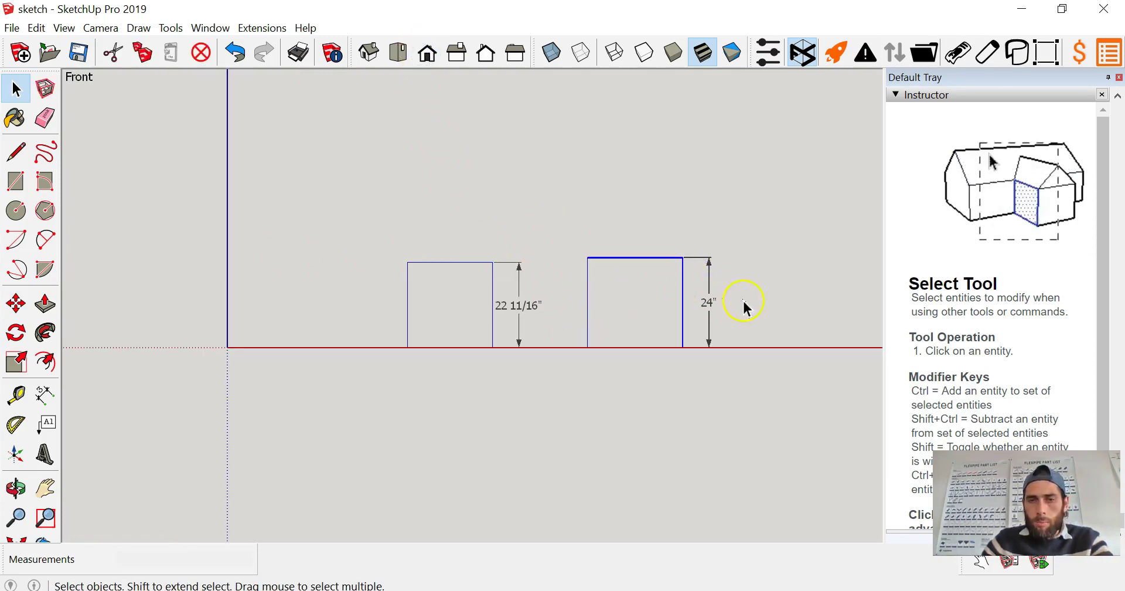
key(m)
click(743, 252)
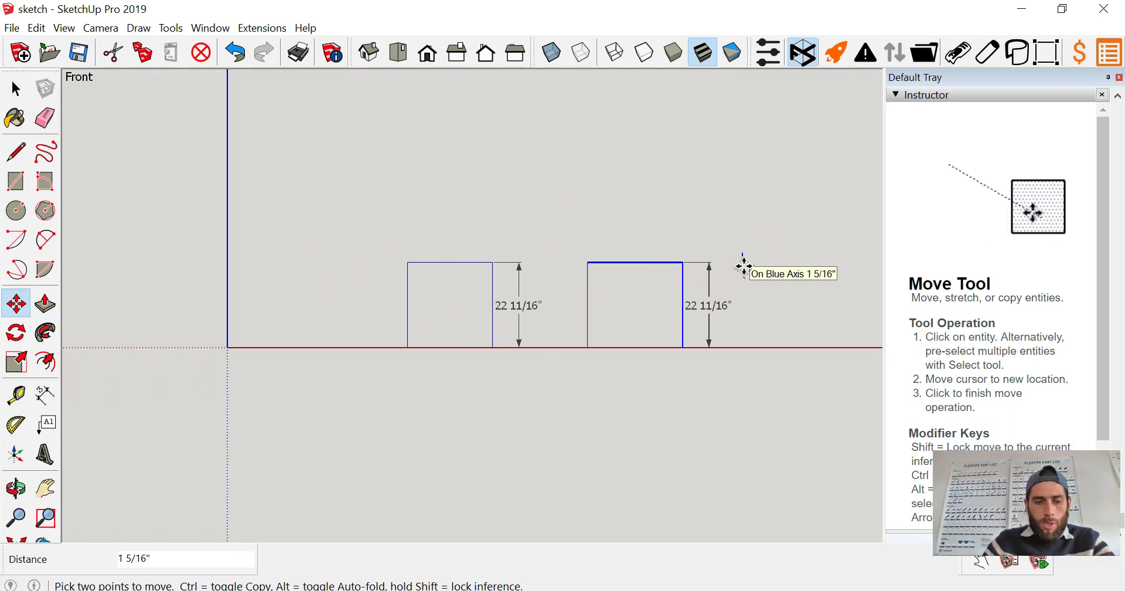
click(742, 216)
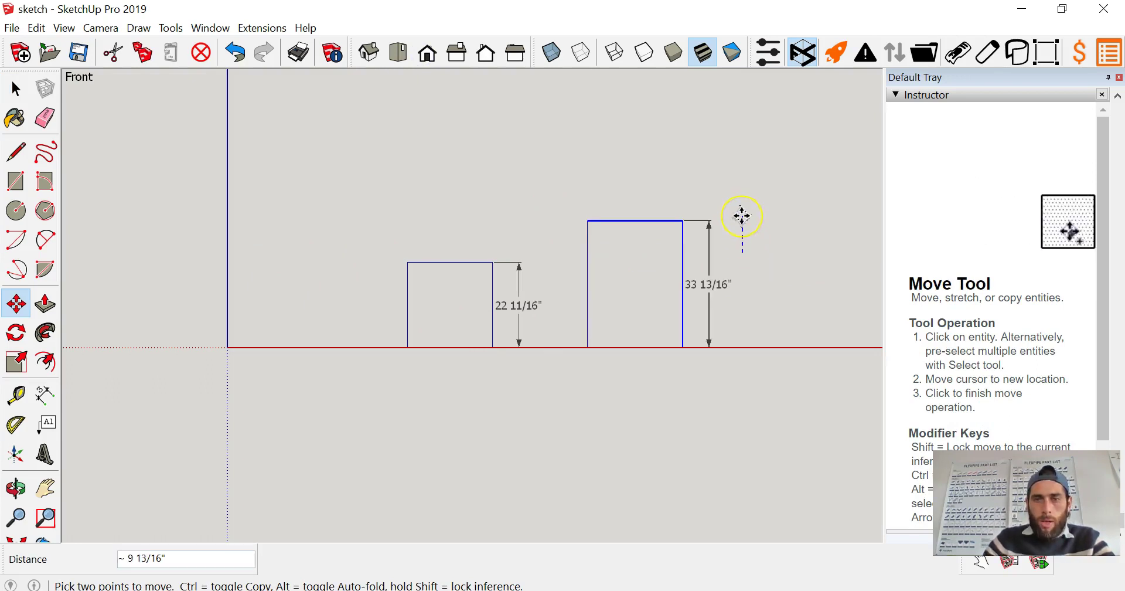
text(1 5/)
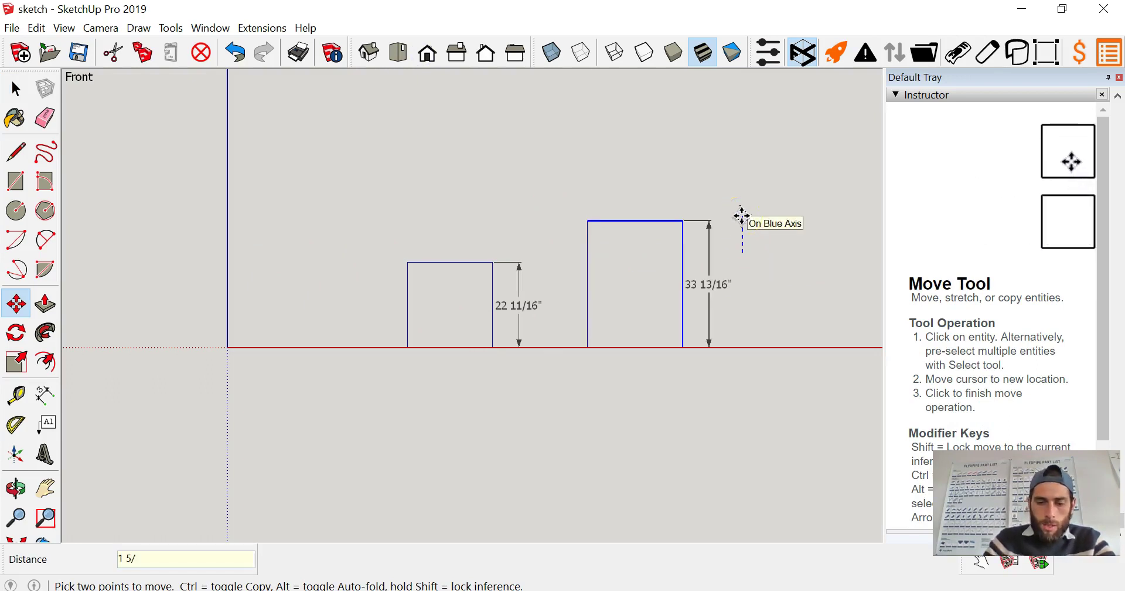
text(16)
key(Return)
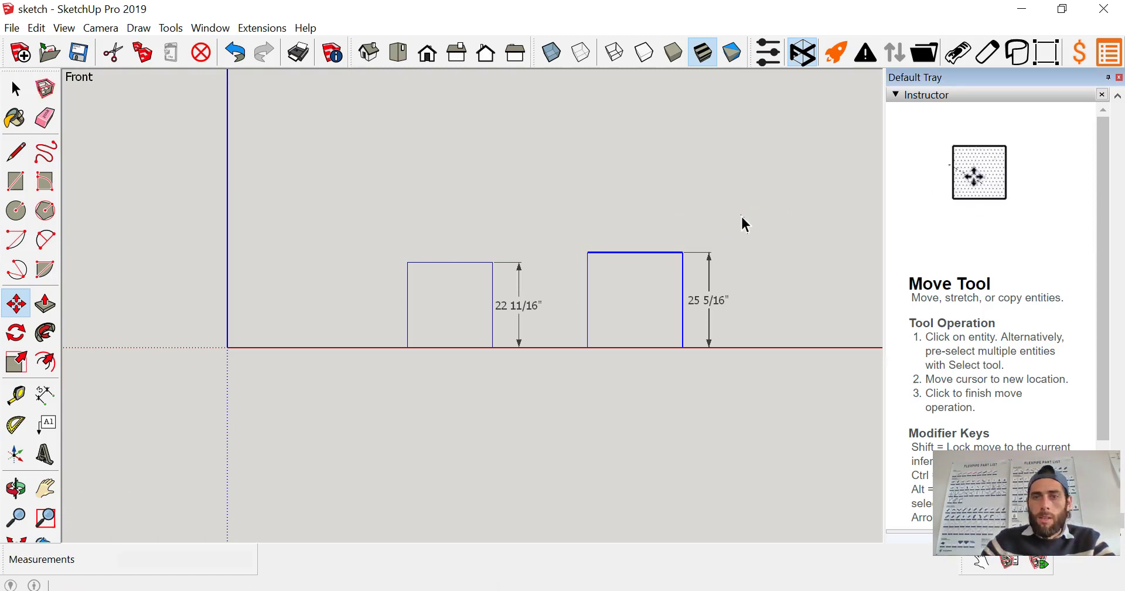
key(space)
middle_drag(809, 183, 603, 381)
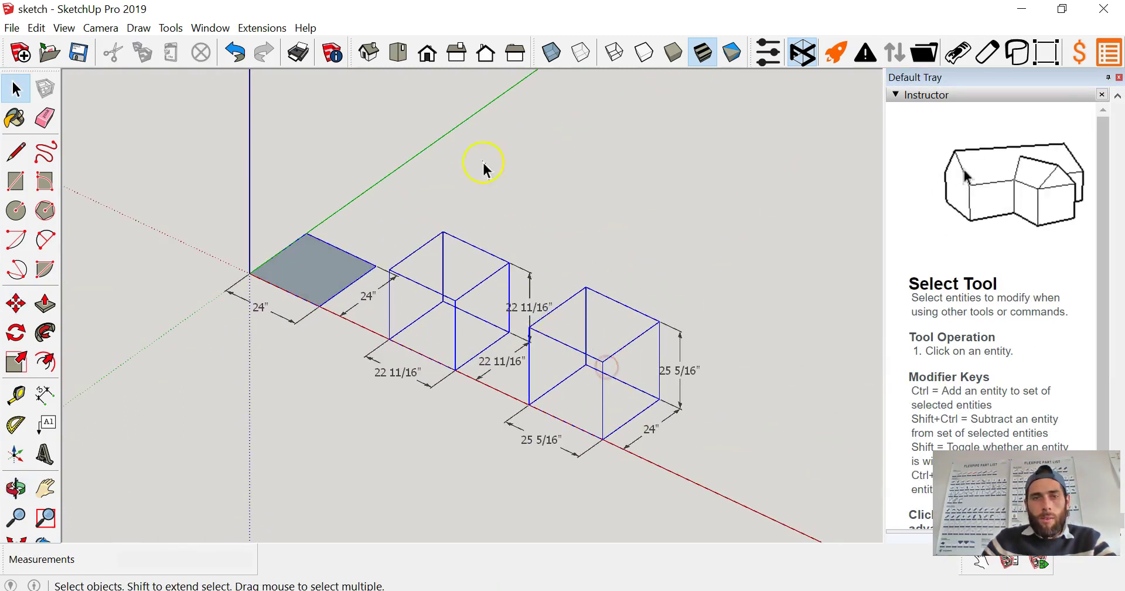
In Top view, move the right square's far edge 1 5/16" along green, then orbit back to perspective.
click(398, 52)
drag(564, 208, 696, 261)
key(m)
click(756, 257)
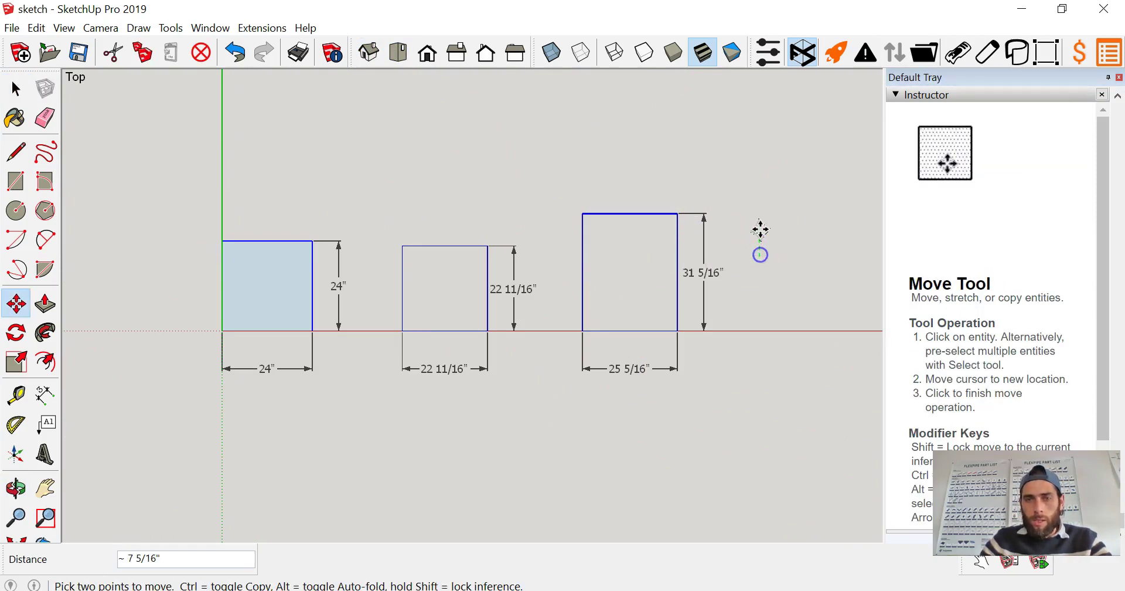
text(1 5/)
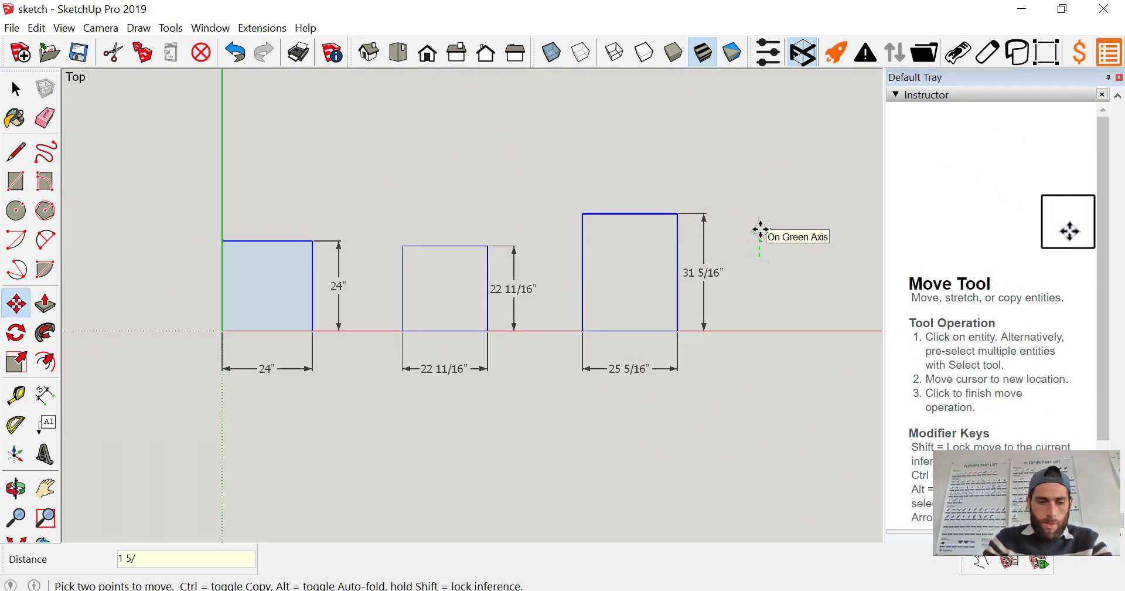
key(Return)
key(space)
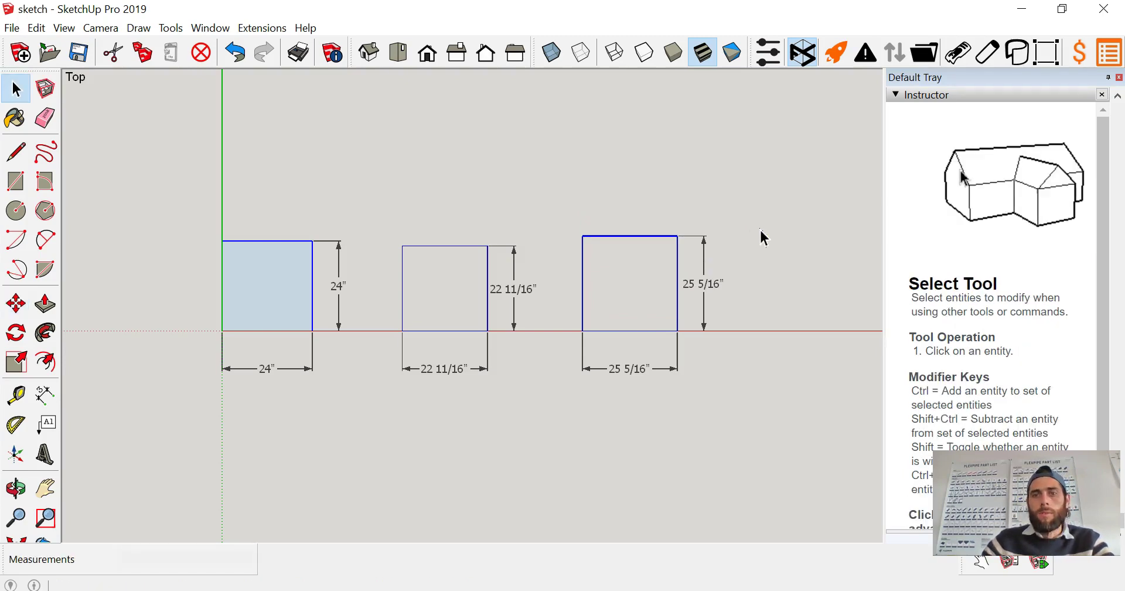
middle_drag(751, 379, 621, 197)
middle_drag(536, 337, 531, 376)
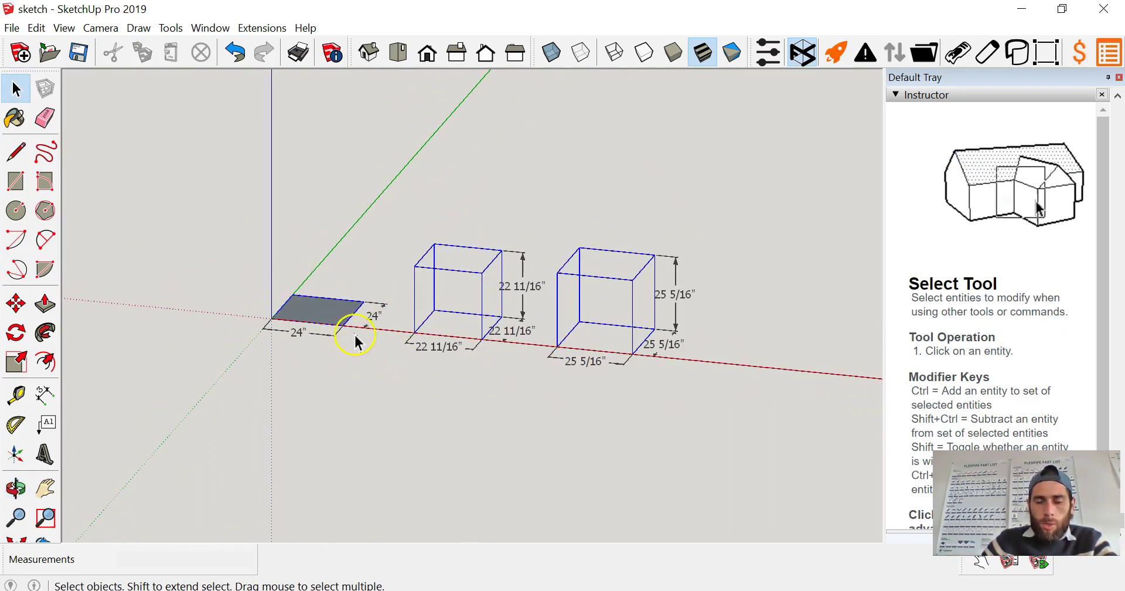
middle_drag(464, 372, 495, 376)
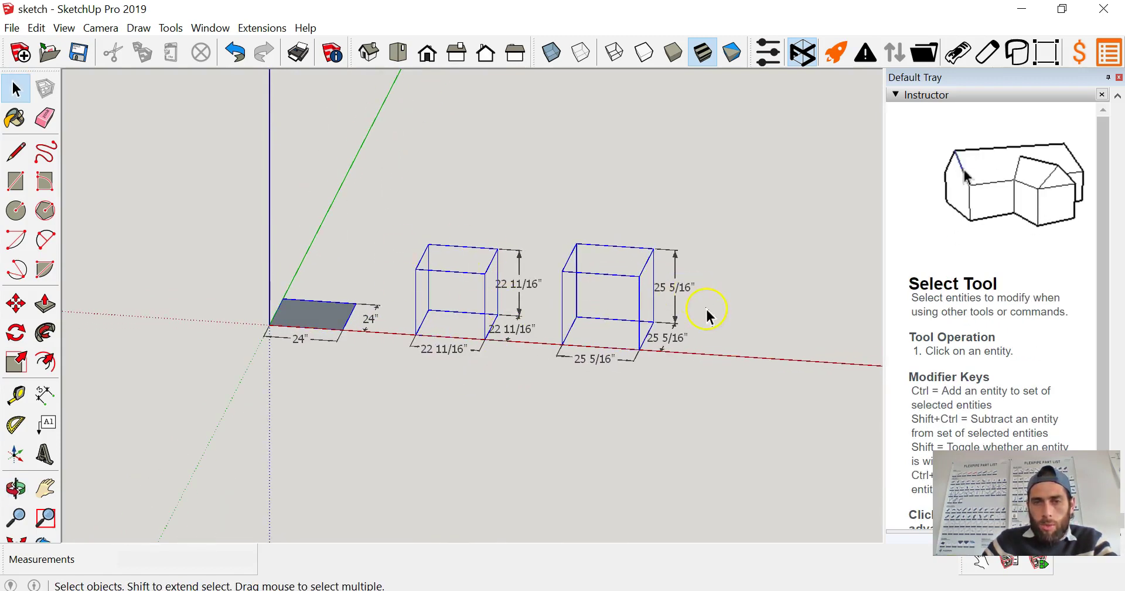
Run the Generate Pipes and Connectors extension to turn the wireframe edges into pipes with elbows.
scroll(603, 402, down, 2)
scroll(573, 349, up, 2)
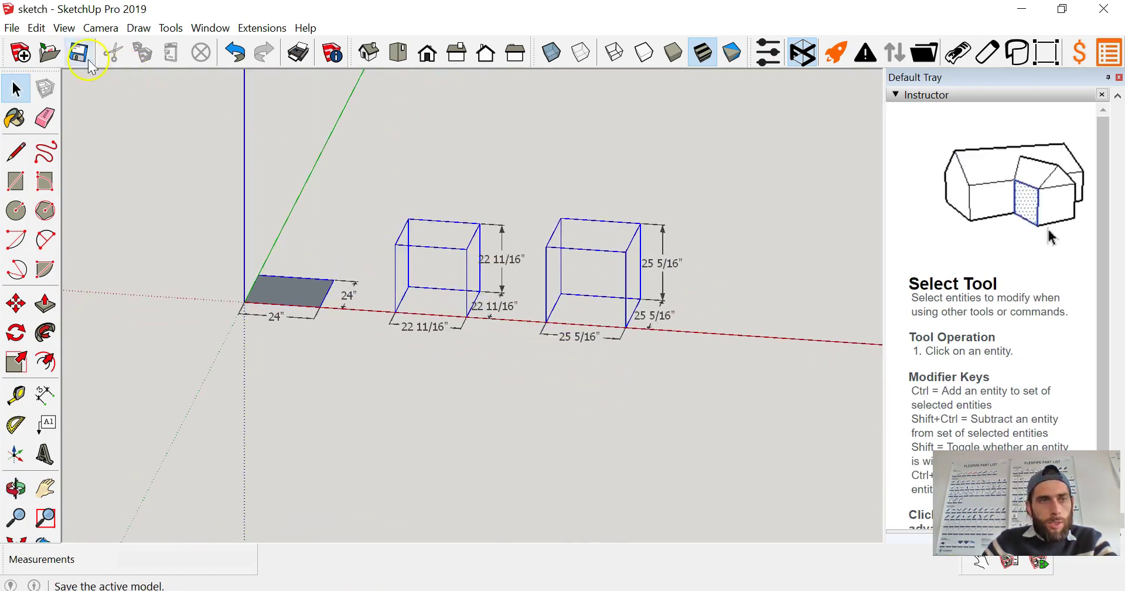
click(834, 57)
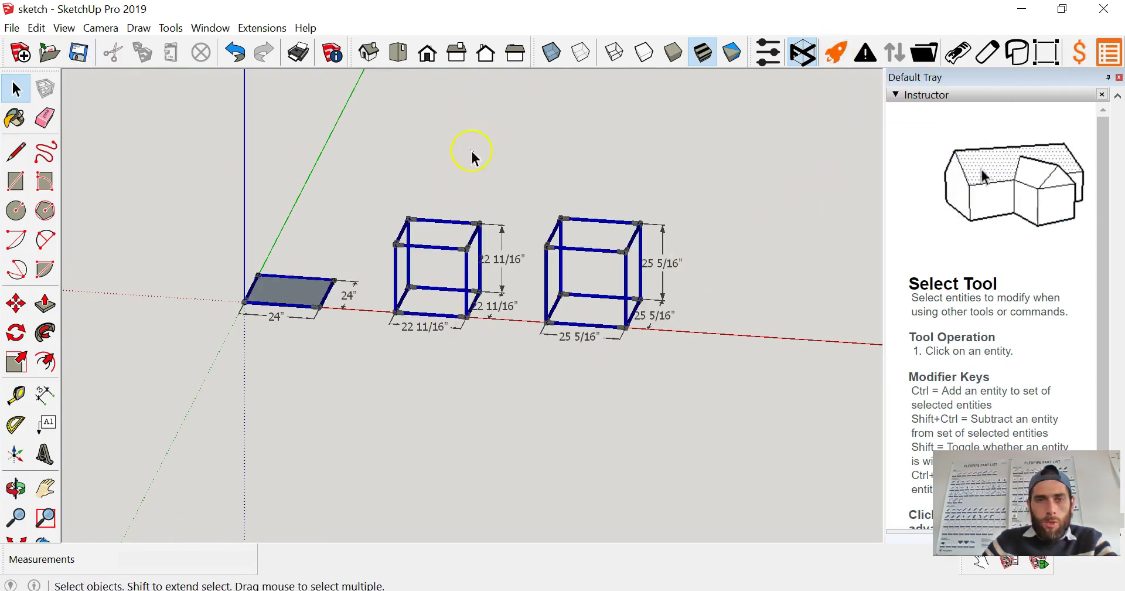
scroll(505, 229, up, 2)
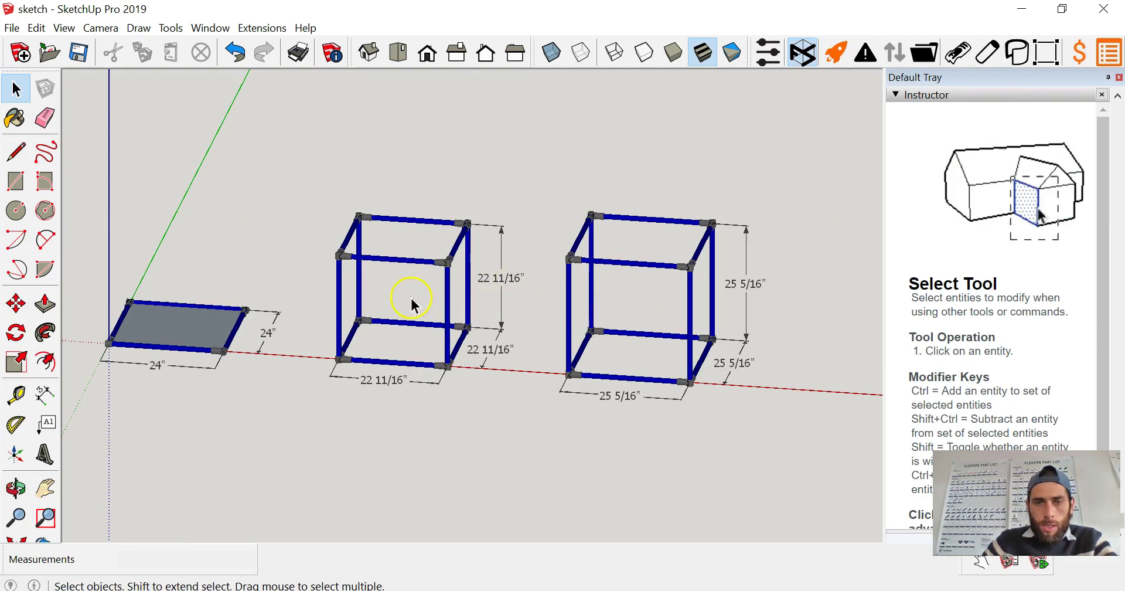
Zoom in on the front view to inspect the top-right elbow fitting, undoing an accidental pipe shift.
click(426, 55)
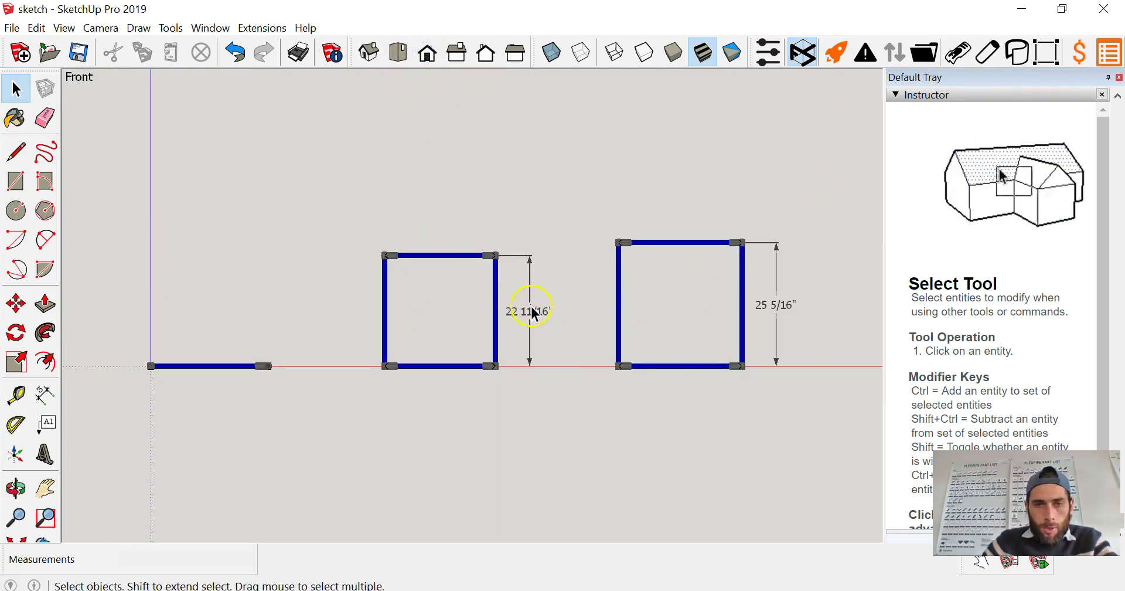
scroll(515, 357, up, 4)
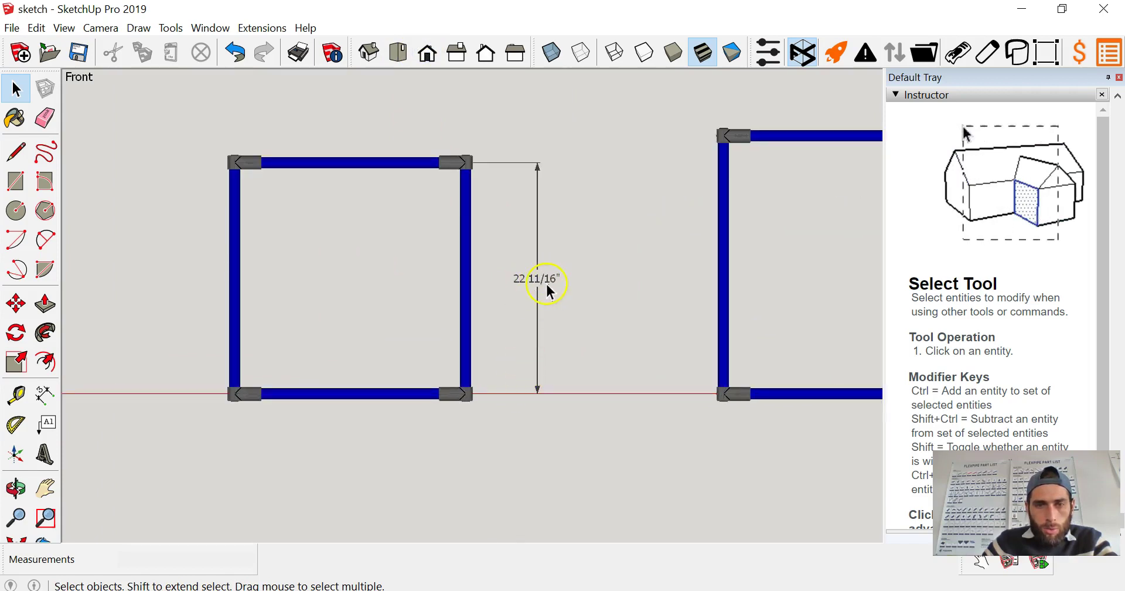
scroll(473, 174, up, 5)
scroll(448, 156, up, 1)
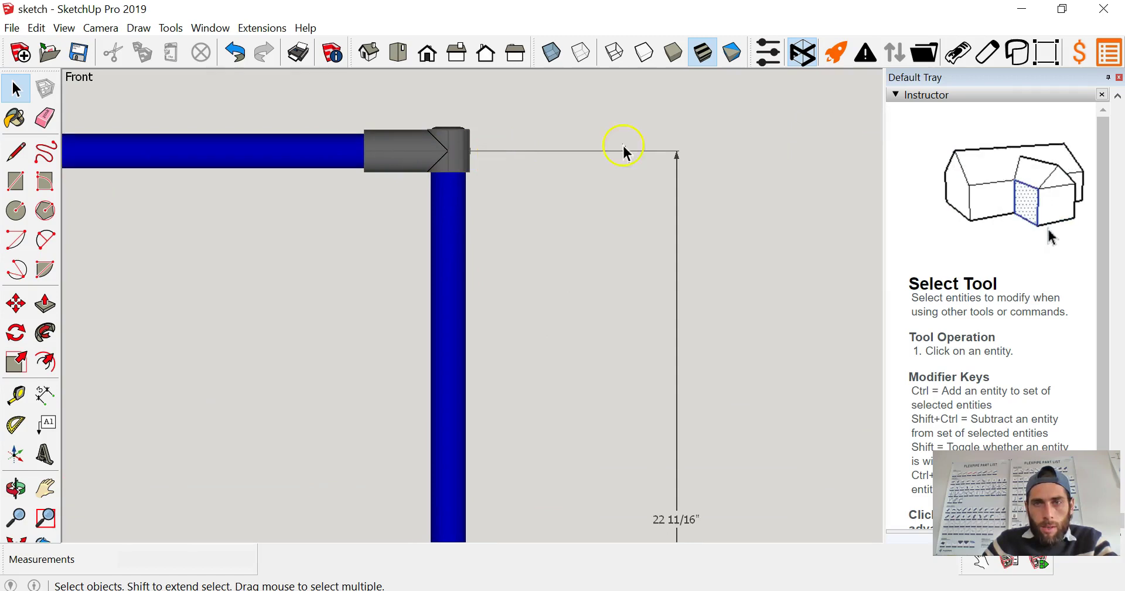
click(420, 157)
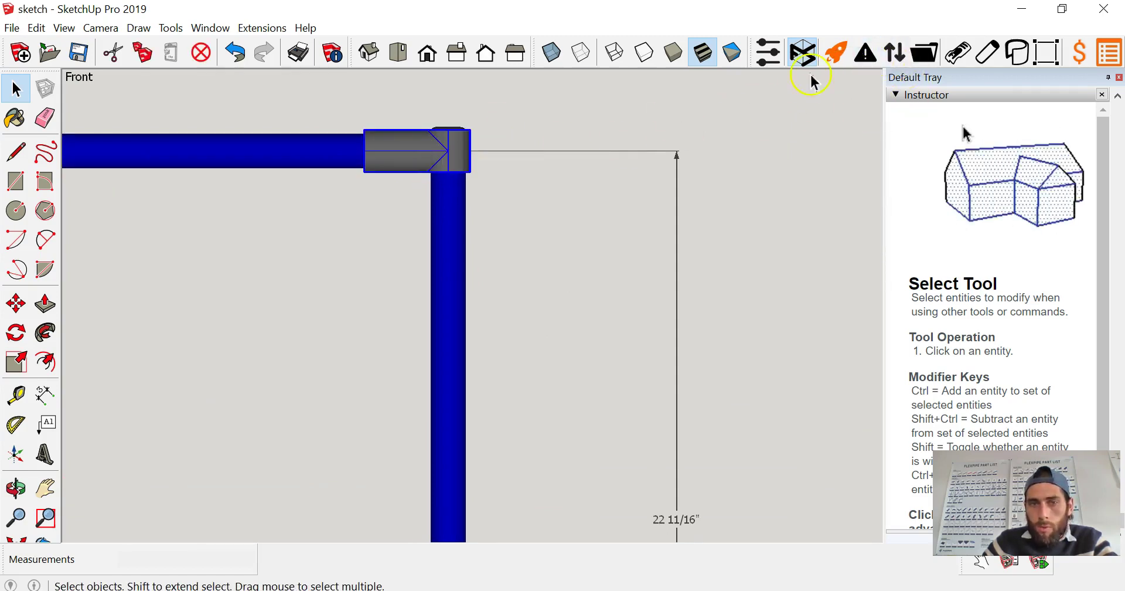
click(498, 150)
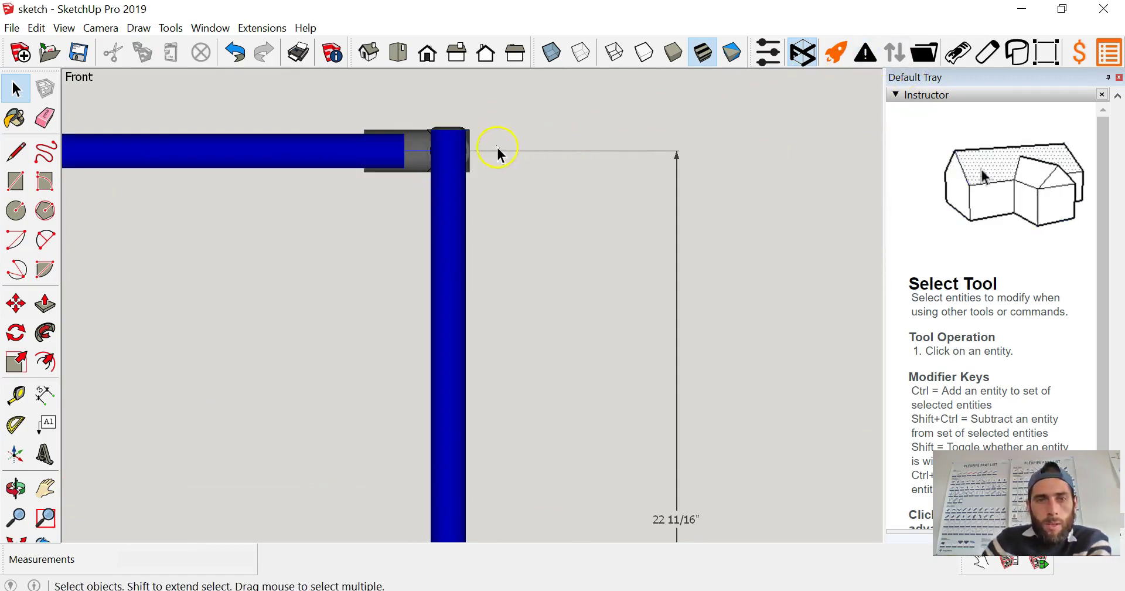
scroll(436, 147, up, 5)
click(387, 145)
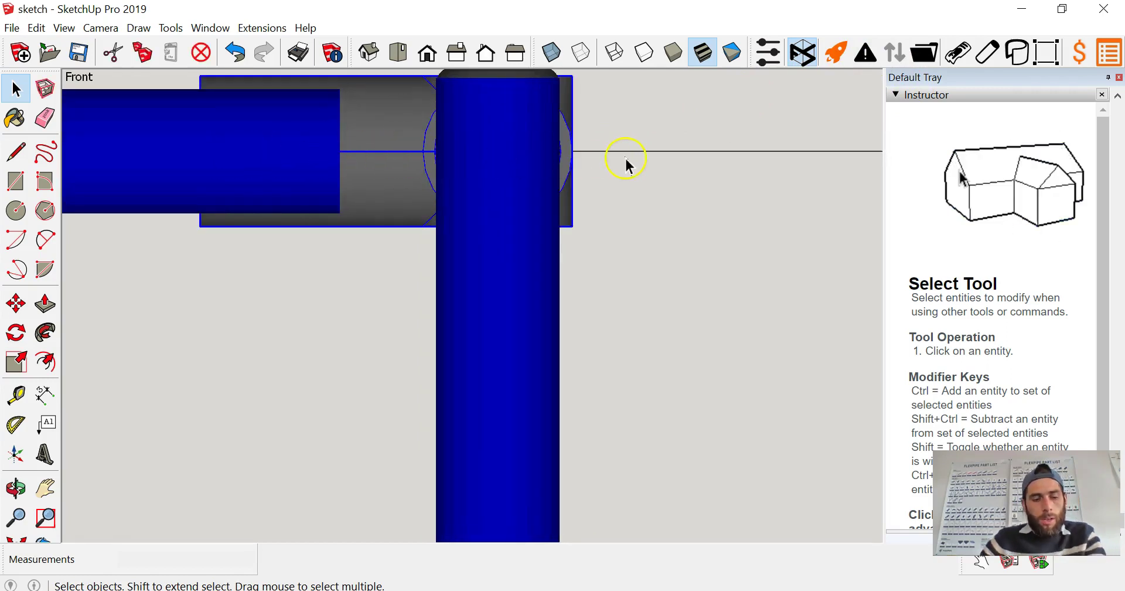
key(ctrl+z)
scroll(648, 206, down, 2)
scroll(463, 146, down, 4)
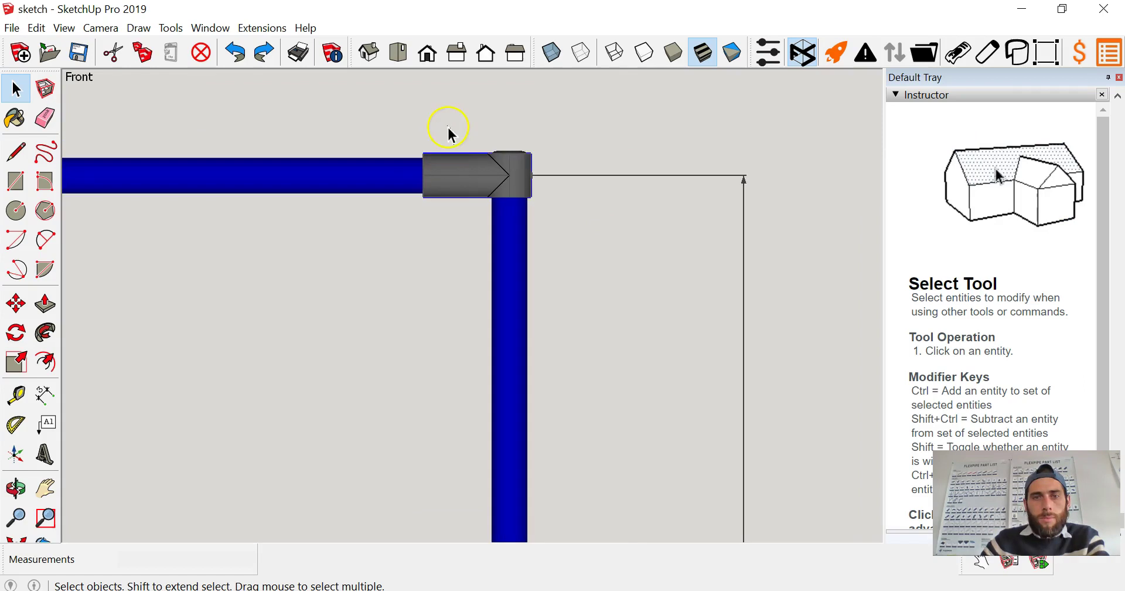
click(533, 214)
scroll(533, 213, down, 2)
scroll(623, 362, up, 2)
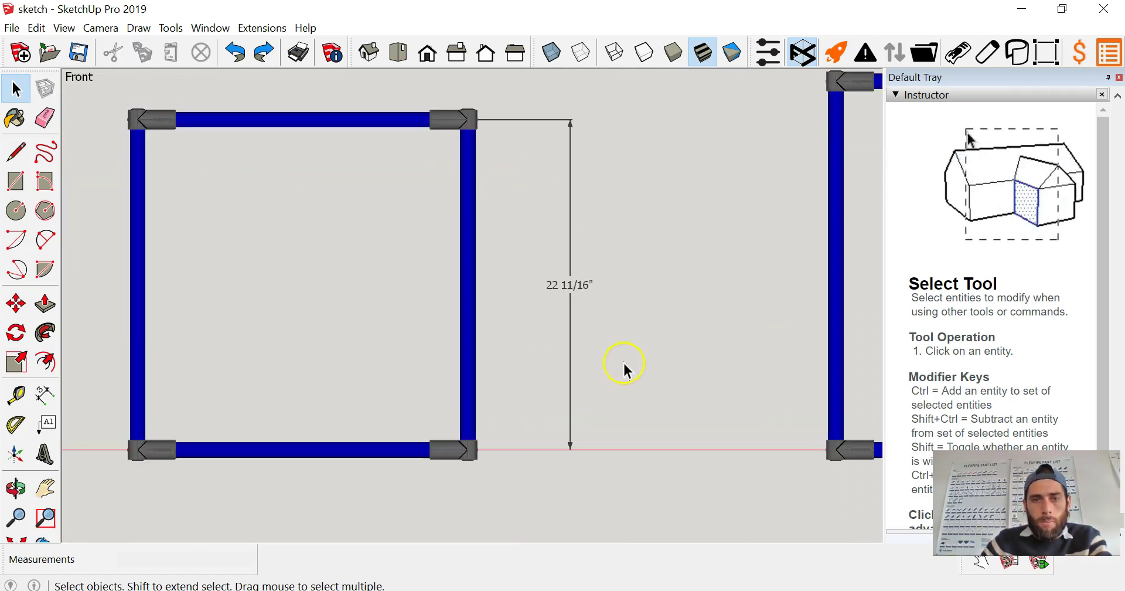
Dimension the left frame from bottom to top elbow outer edges, placing the 24" dimension beside it.
click(44, 394)
scroll(477, 445, up, 6)
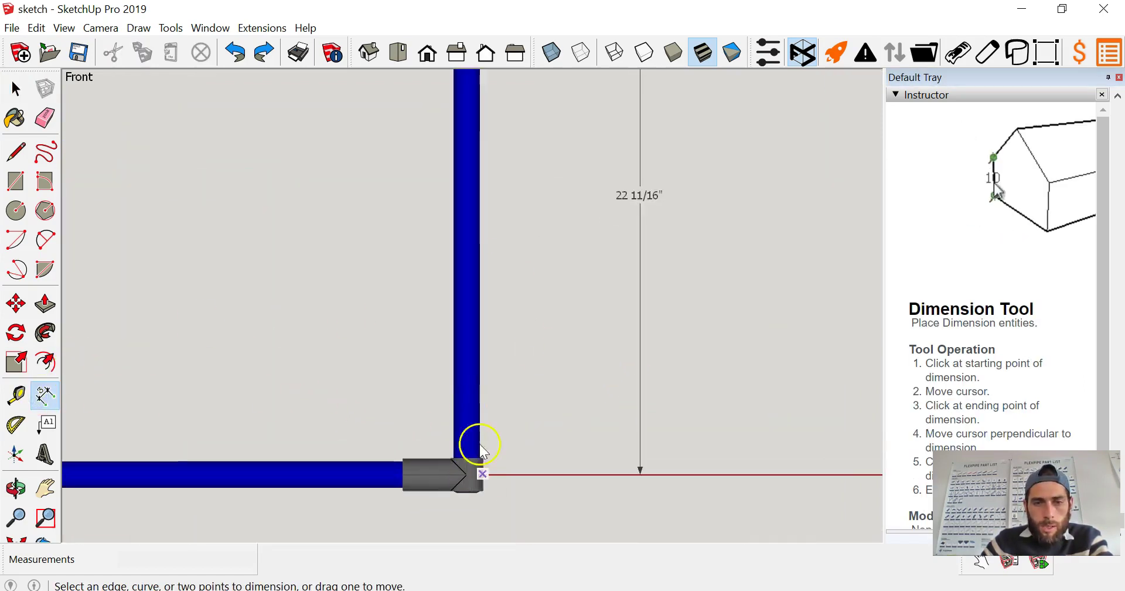
click(428, 442)
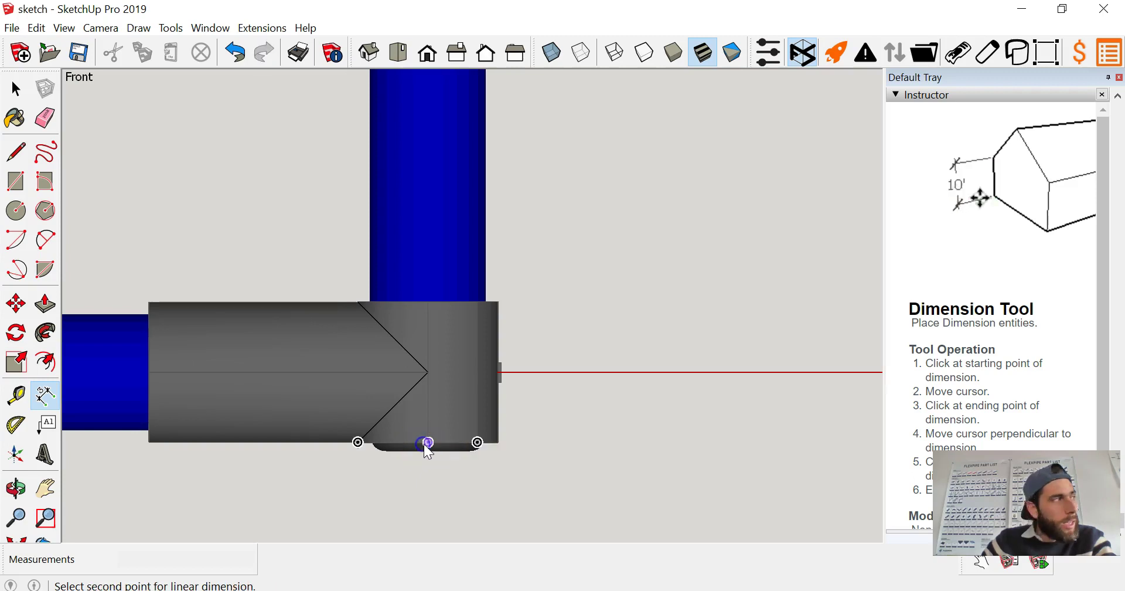
scroll(428, 466, down, 6)
scroll(431, 241, up, 6)
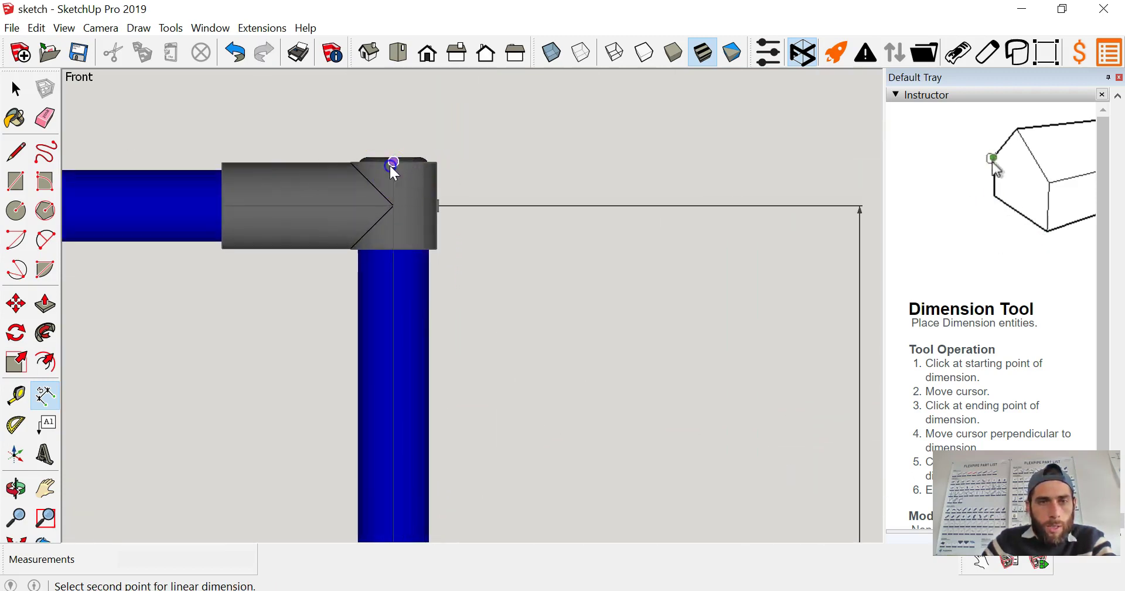
click(393, 163)
scroll(391, 167, down, 5)
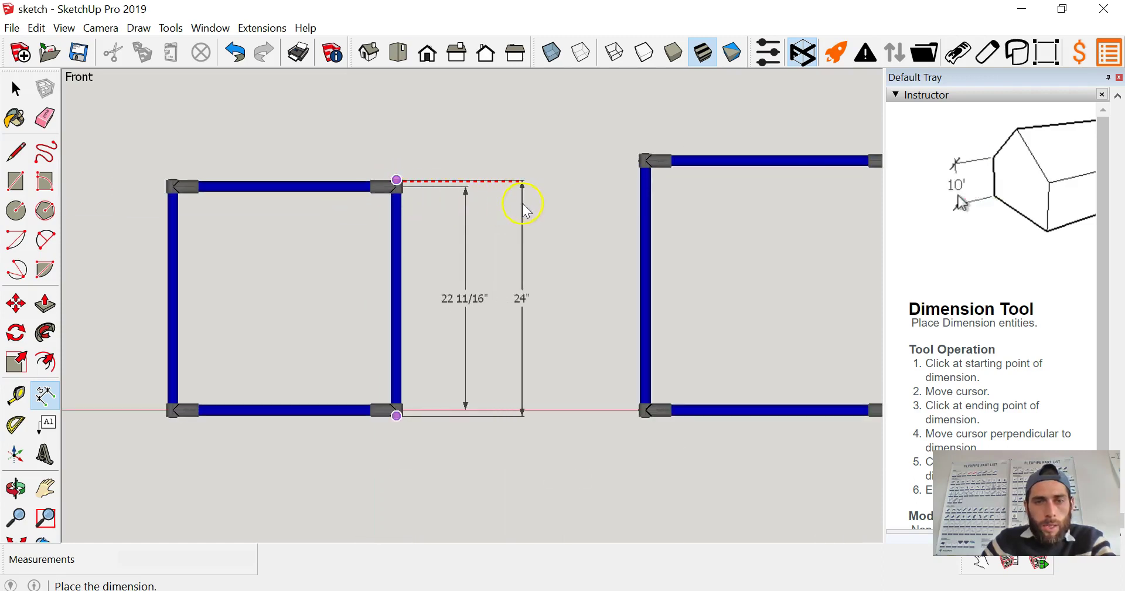
click(525, 206)
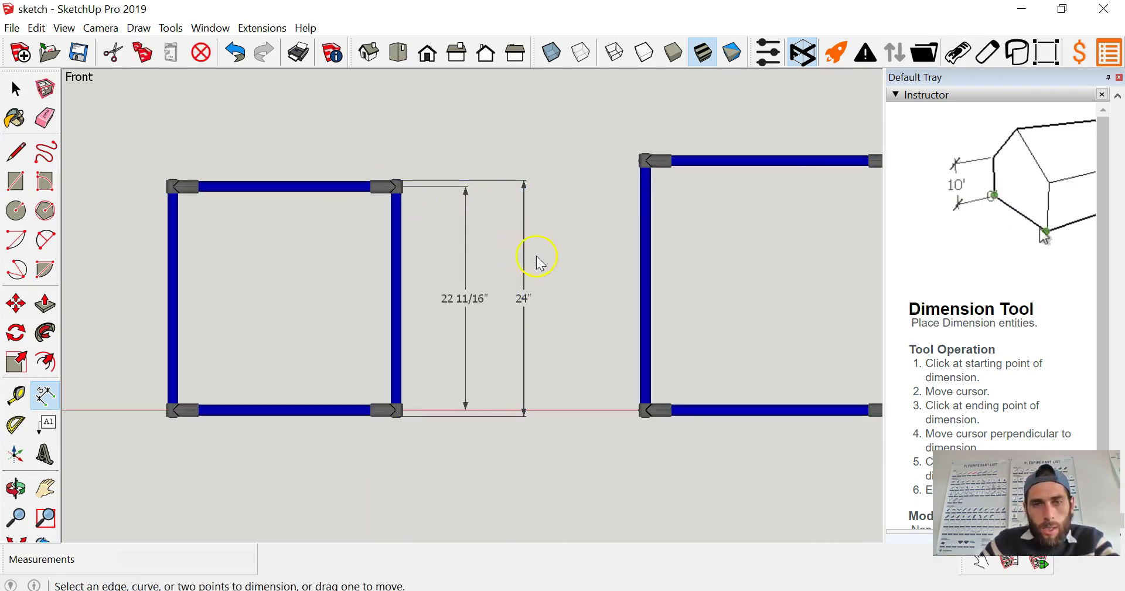
key(space)
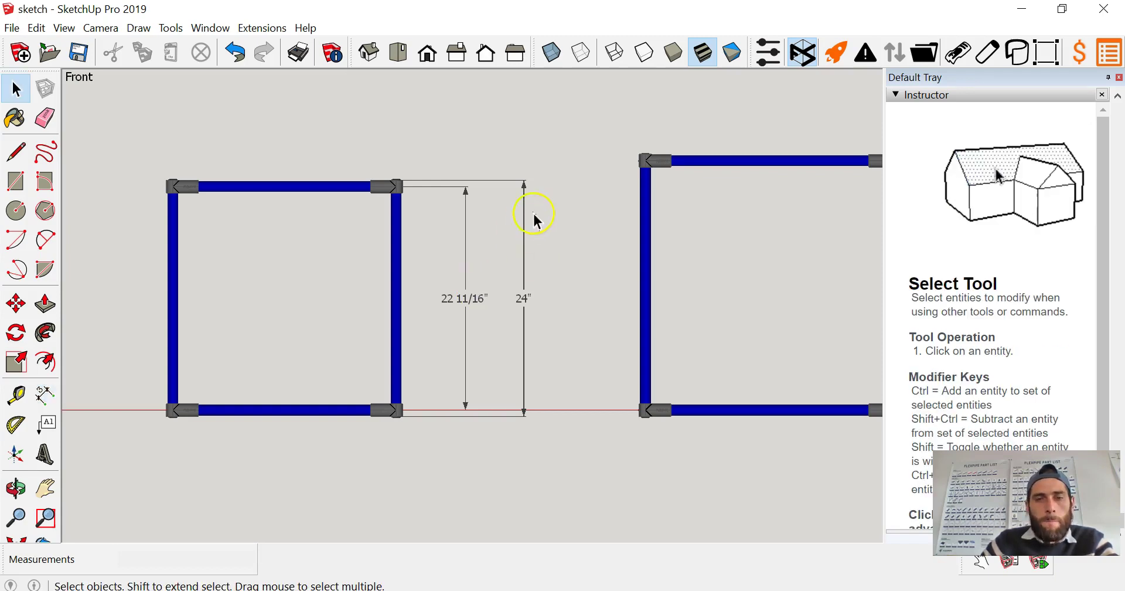
scroll(547, 188, down, 3)
middle_drag(547, 181, 580, 201)
In Front view, dimension the right frame's inner pipe ends, placing a 24" dimension beside it.
click(427, 52)
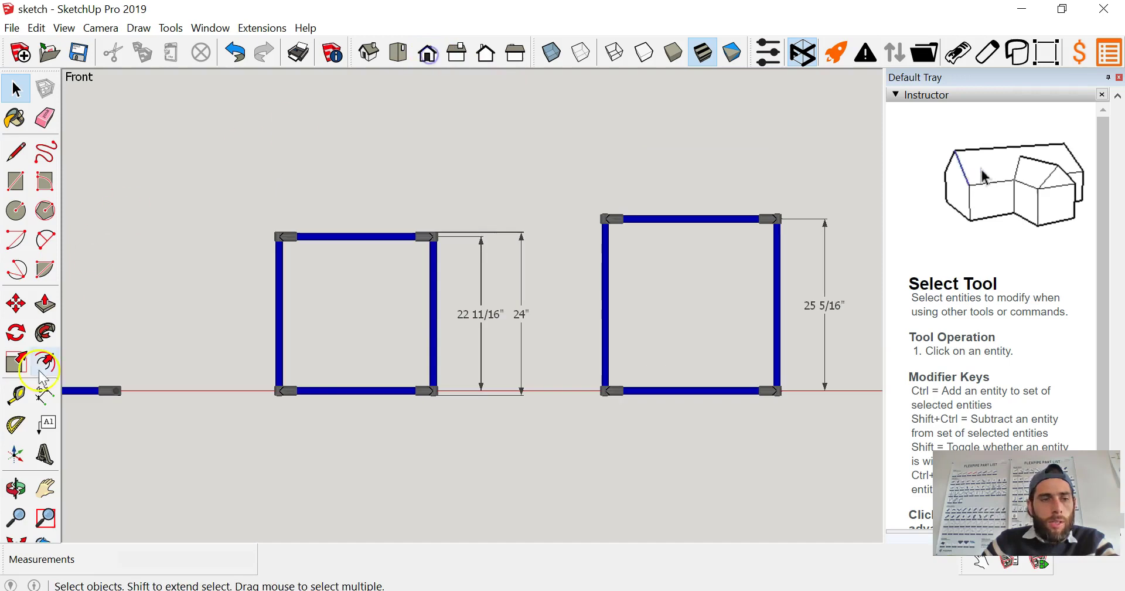
click(45, 393)
scroll(661, 309, down, 1)
scroll(652, 363, up, 5)
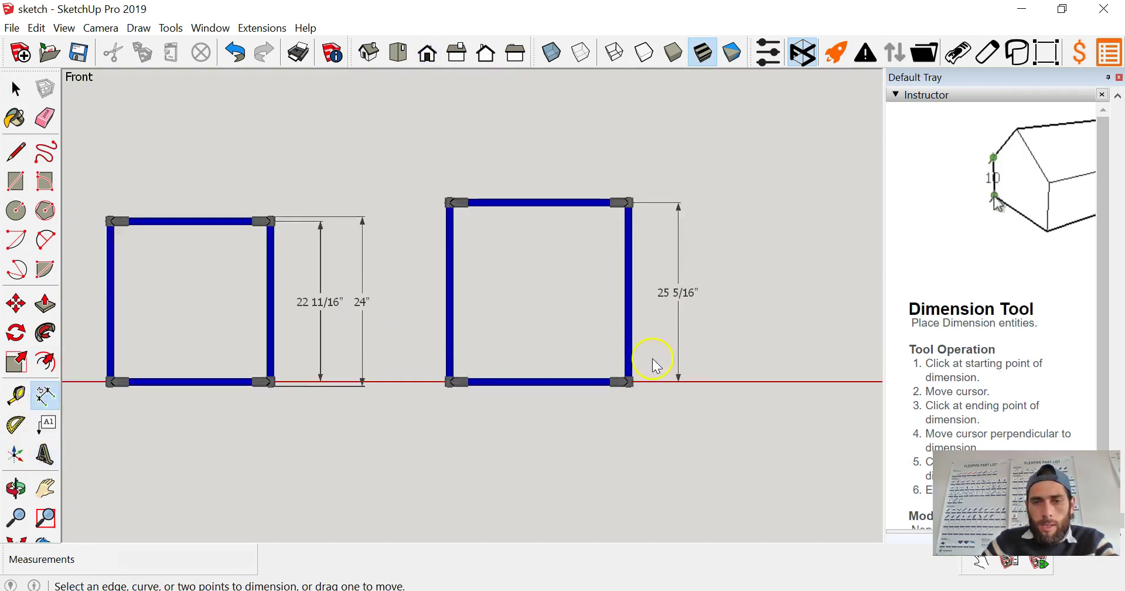
scroll(627, 406, up, 3)
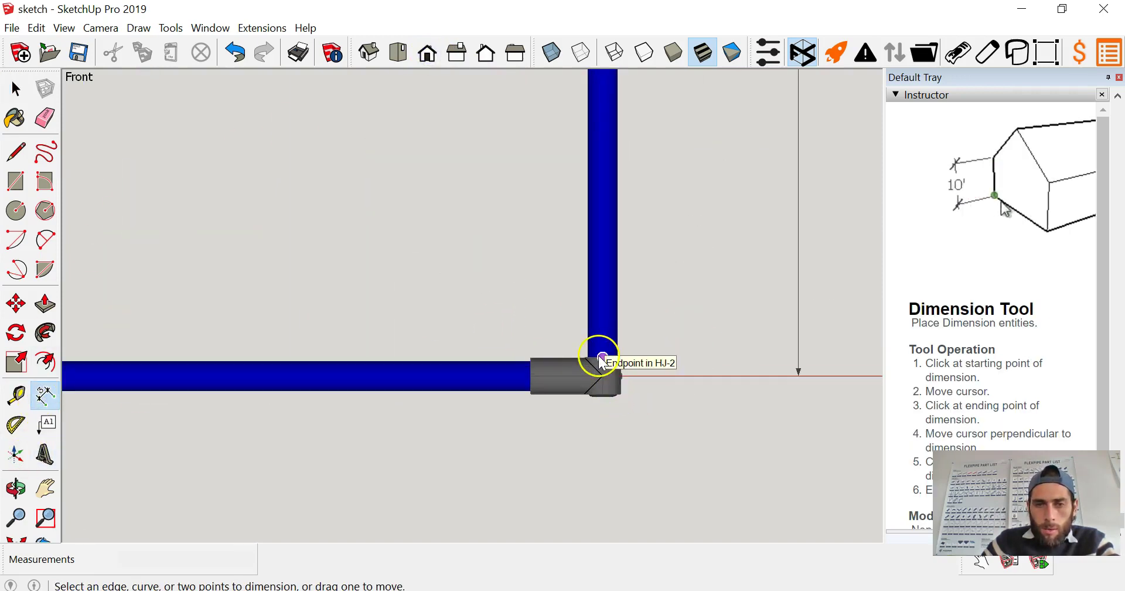
click(602, 358)
scroll(589, 445, down, 3)
scroll(586, 459, down, 1)
scroll(624, 253, up, 3)
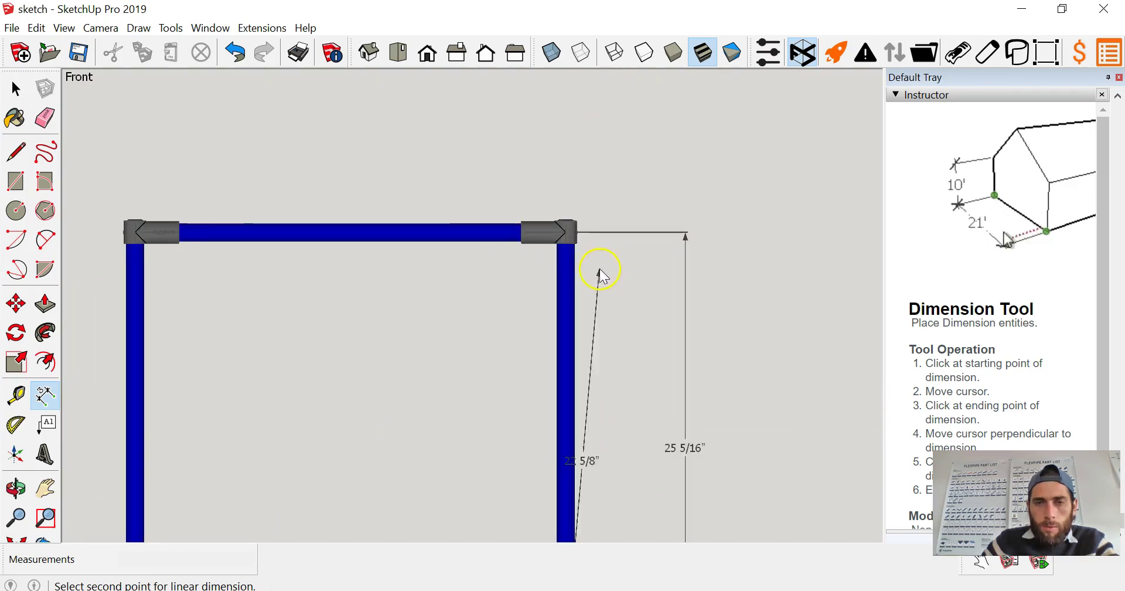
scroll(588, 269, up, 2)
click(557, 232)
scroll(559, 237, down, 2)
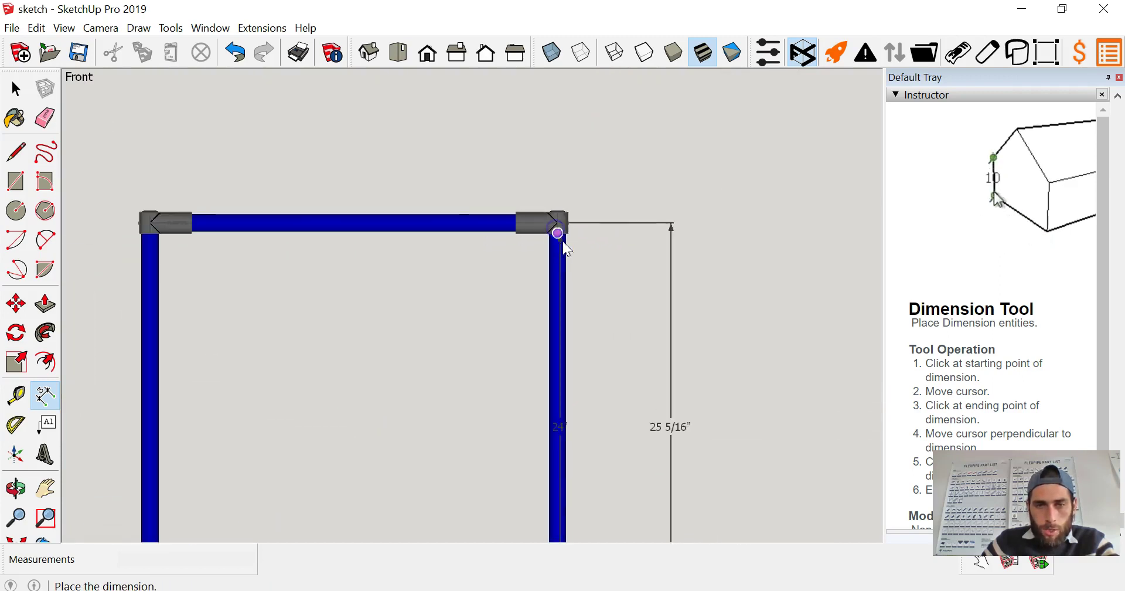
scroll(566, 249, down, 1)
click(604, 248)
scroll(605, 251, down, 1)
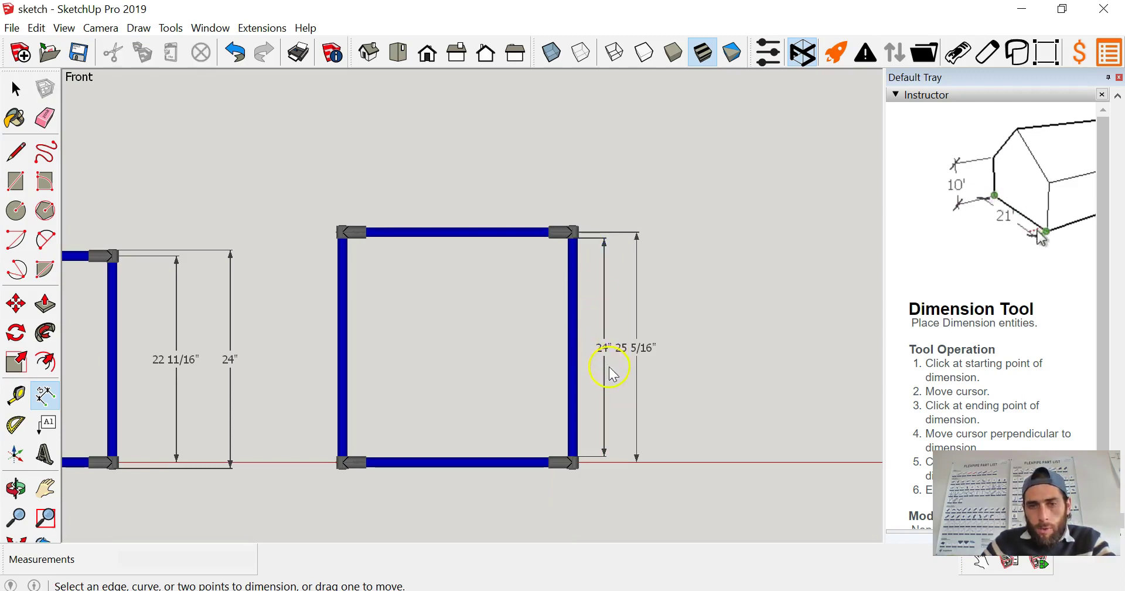
scroll(571, 293, down, 1)
key(space)
Zoom in and out to review the 24" and 25 5/16" dimensions on the right frame.
scroll(551, 269, down, 1)
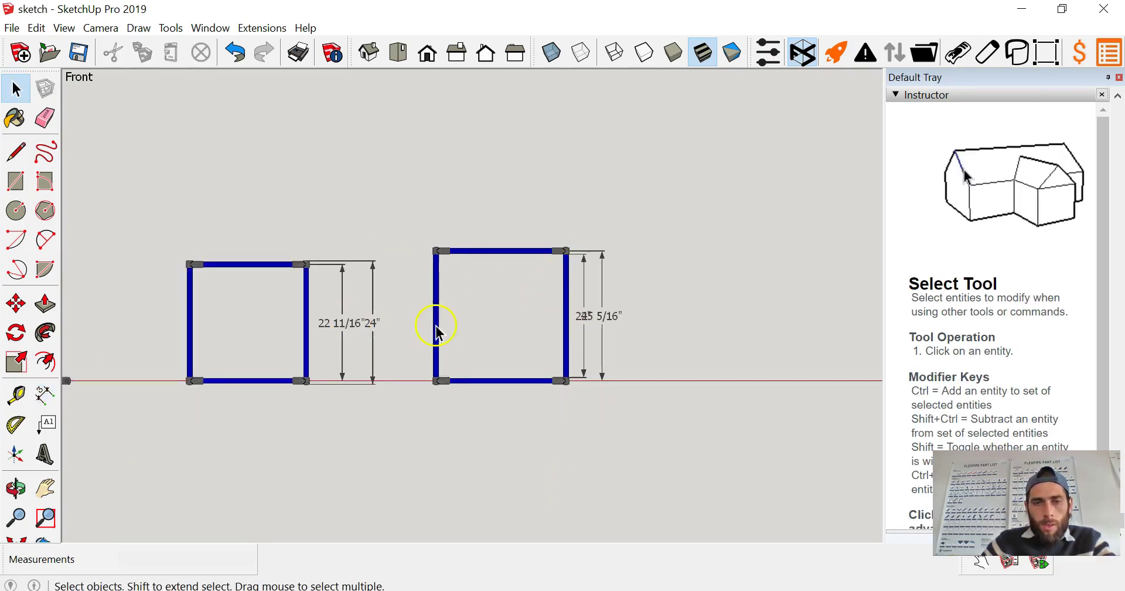
scroll(593, 307, up, 2)
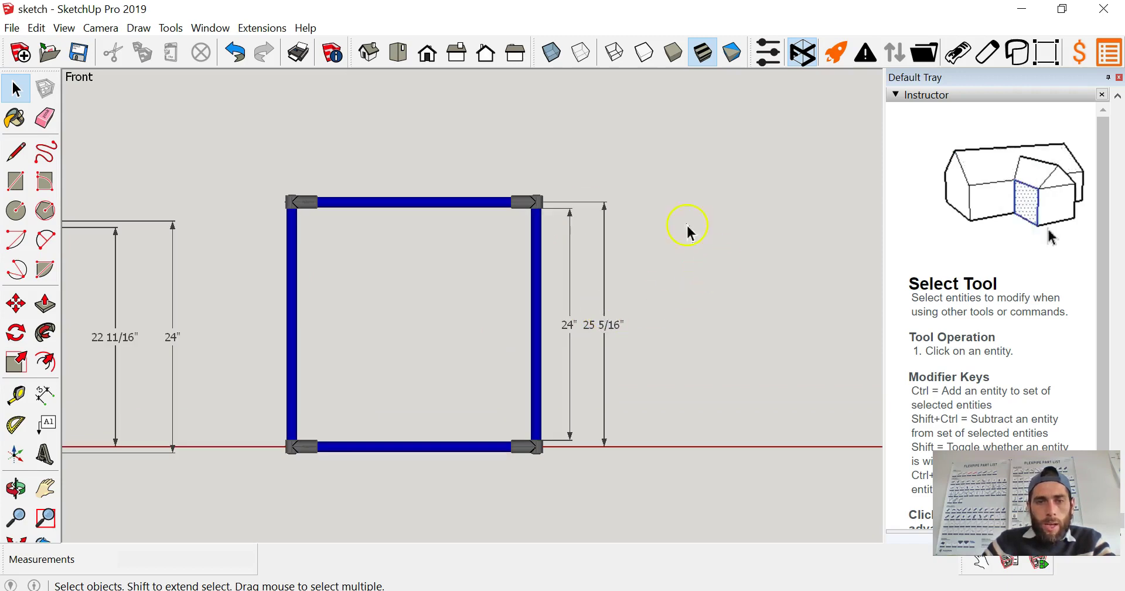
scroll(446, 176, down, 3)
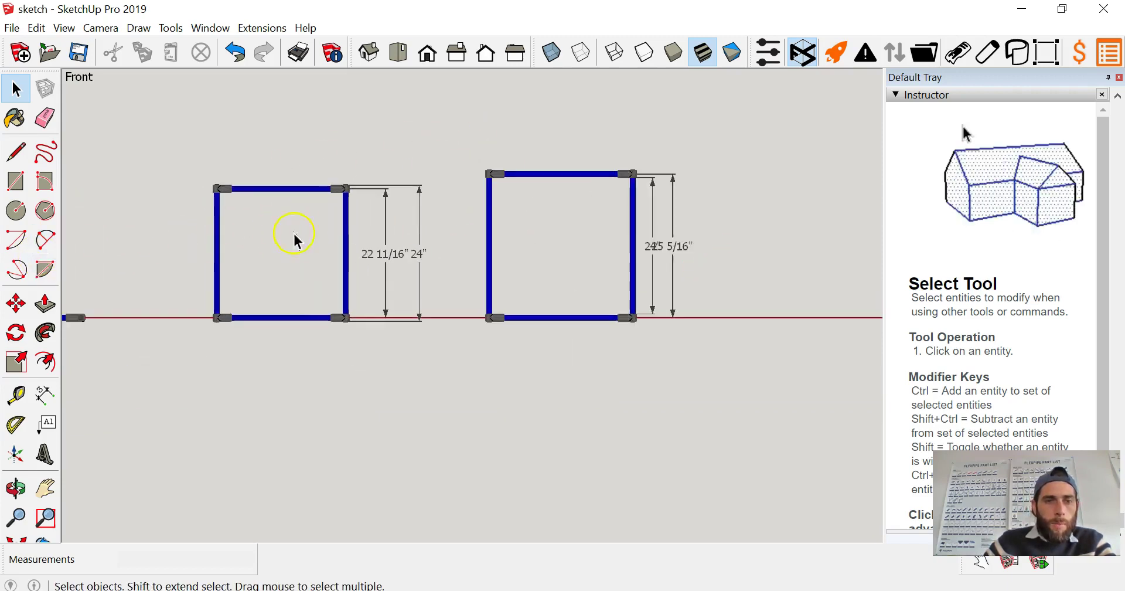
scroll(346, 246, up, 3)
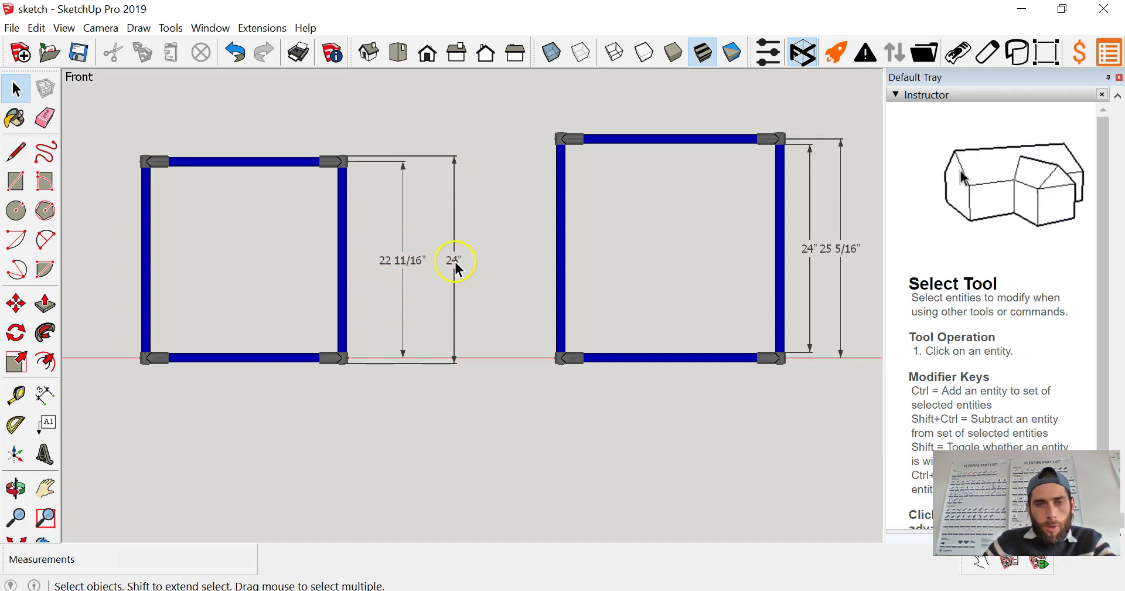
scroll(328, 229, down, 2)
scroll(621, 238, down, 1)
scroll(674, 236, up, 3)
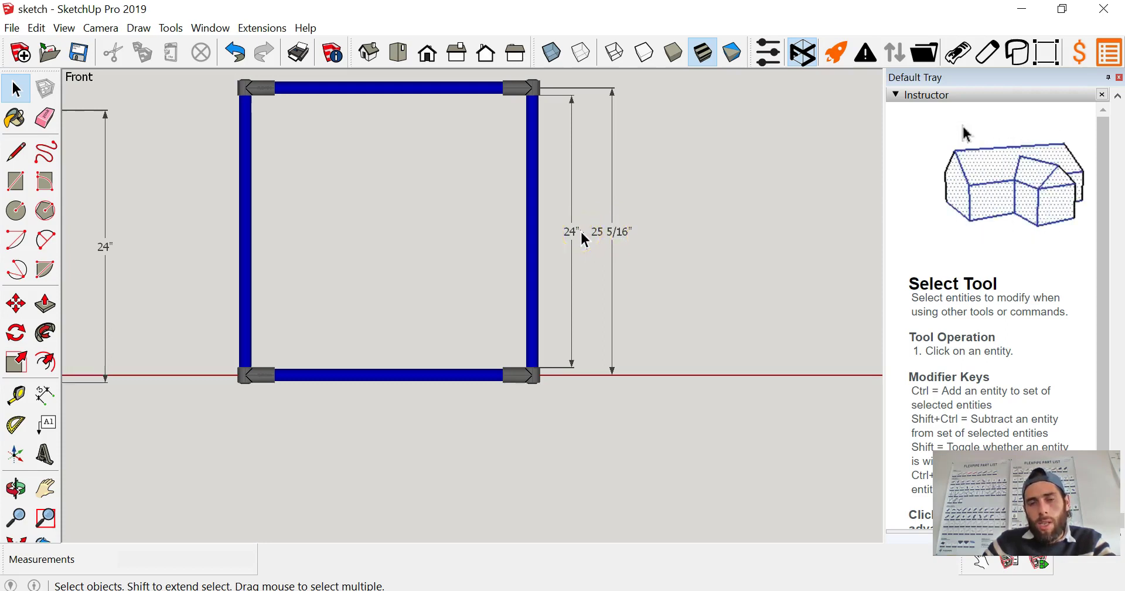
Revert the model to its last saved state with File > Revert.
click(402, 55)
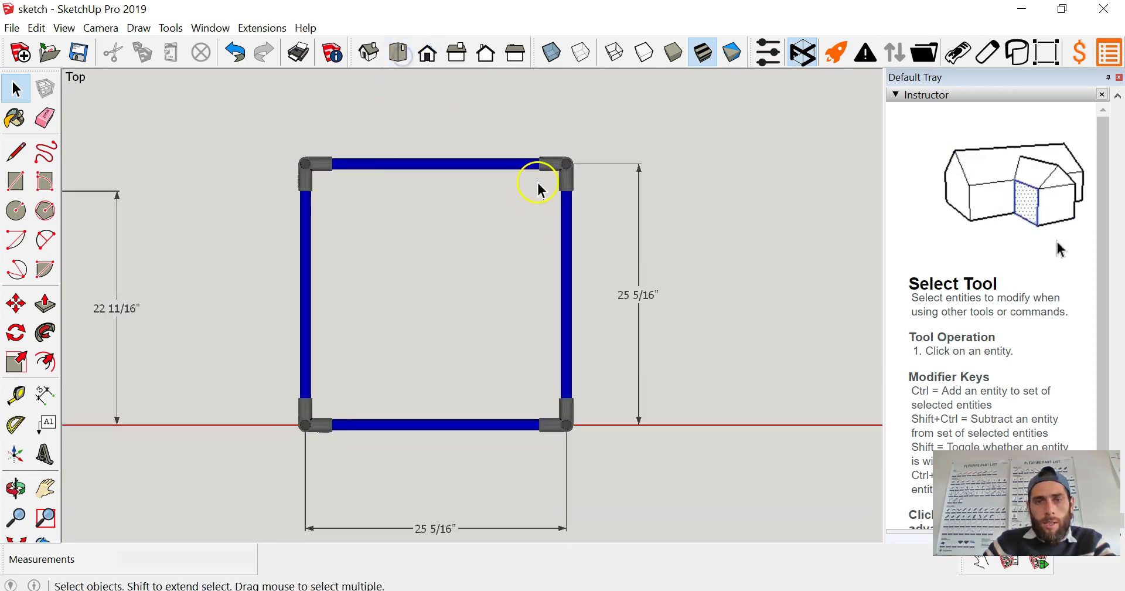
scroll(589, 181, down, 5)
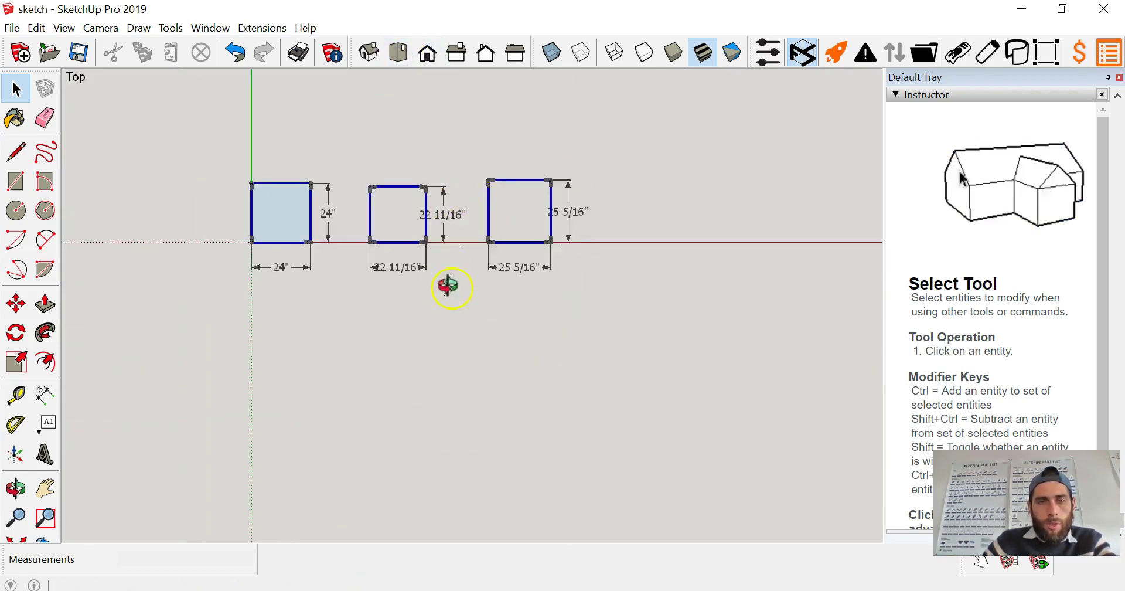
middle_drag(447, 283, 475, 262)
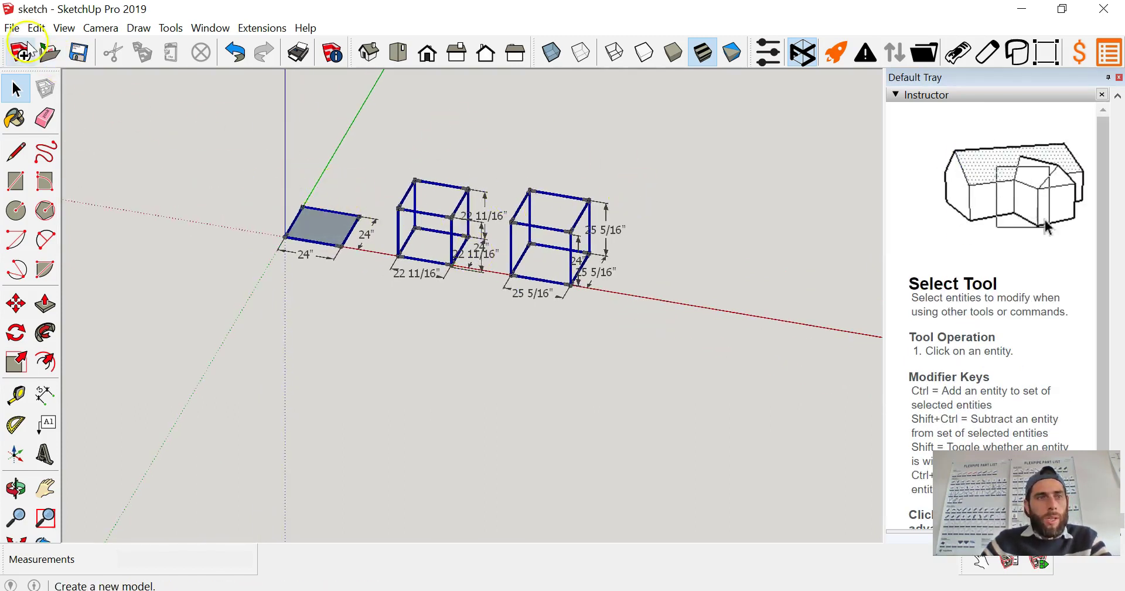
click(12, 27)
click(34, 183)
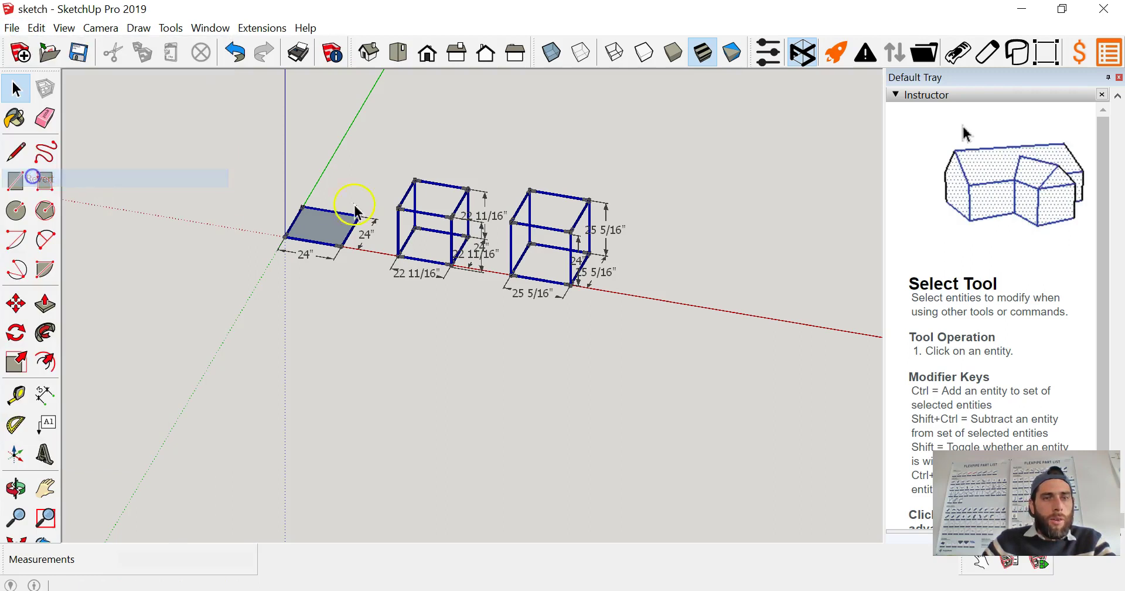
Orbit and zoom for a steeper look at the flat 24" square.
middle_drag(487, 234, 508, 189)
scroll(422, 264, up, 2)
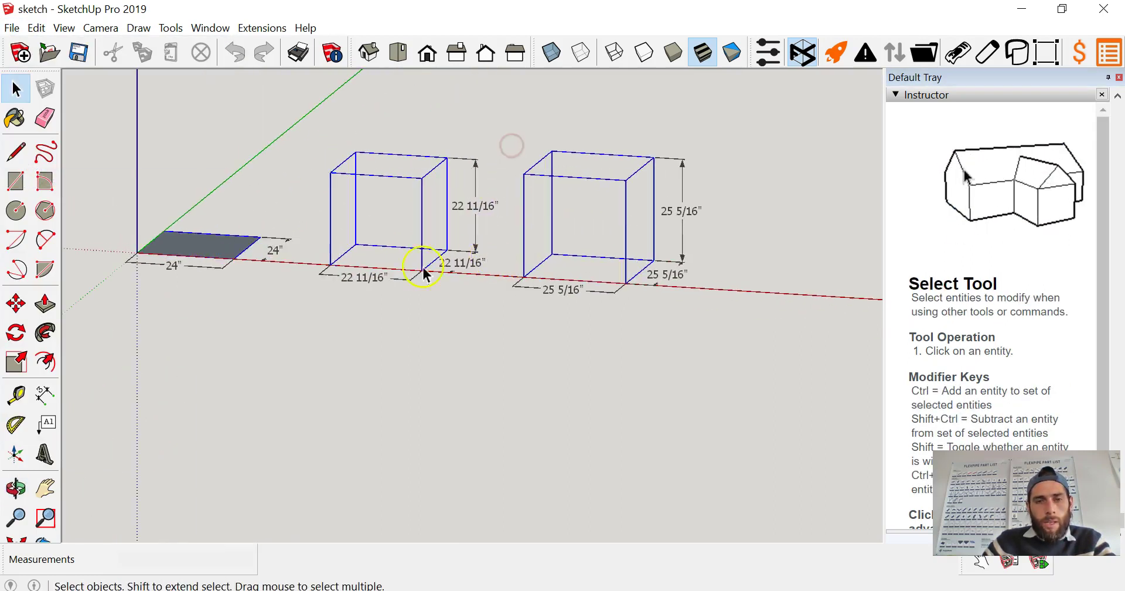
scroll(442, 297, down, 1)
scroll(262, 272, up, 1)
middle_drag(343, 262, 409, 303)
Try a 24" Push/Pull on the reference square, then cancel it and return to Select.
key(p)
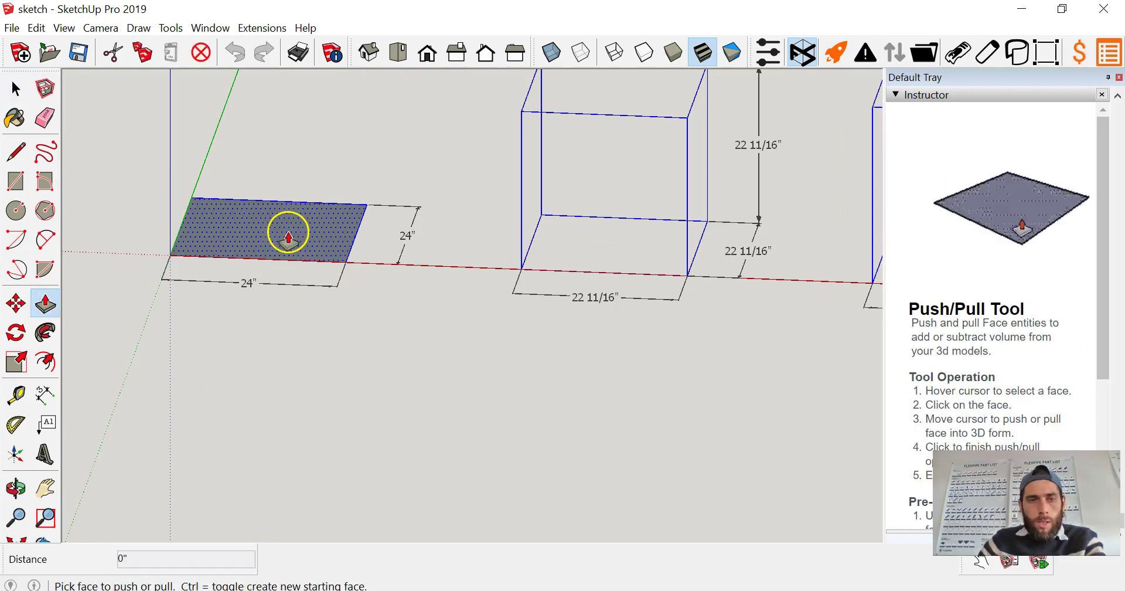
click(289, 234)
text(24)
key(Escape)
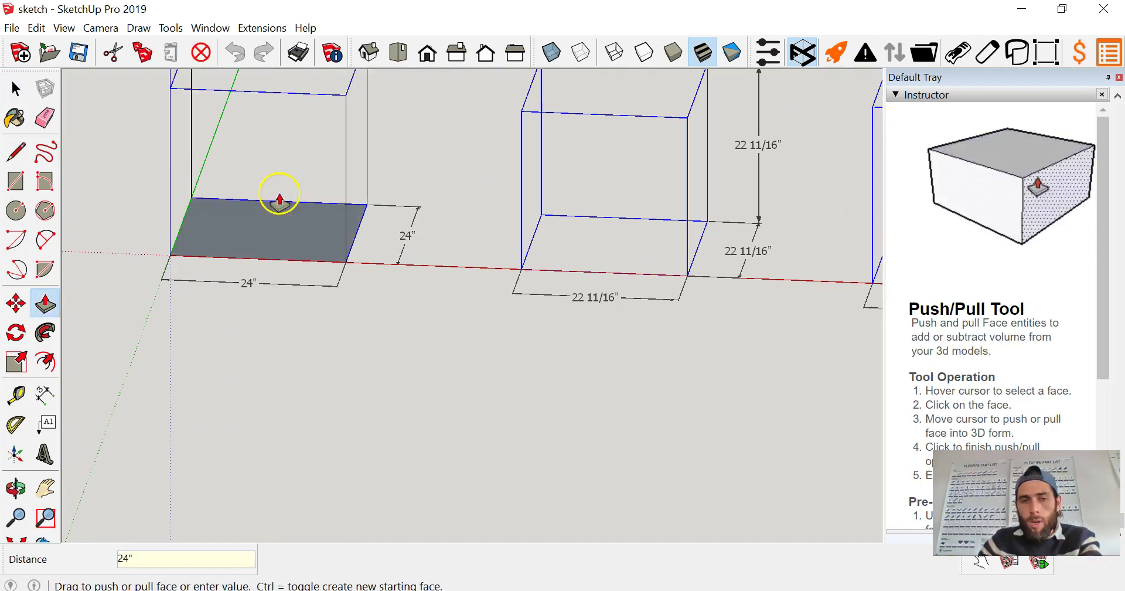
key(space)
middle_drag(420, 327, 348, 344)
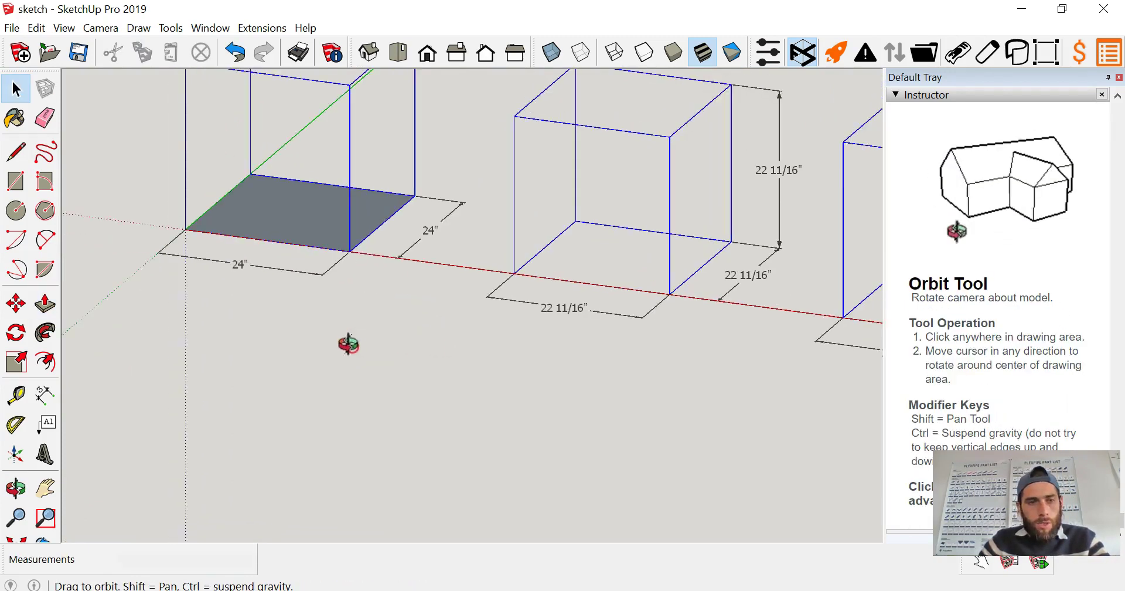
Add a vertical 24" height dimension from the square's corner to the box's top corner.
click(46, 395)
scroll(422, 194, up, 2)
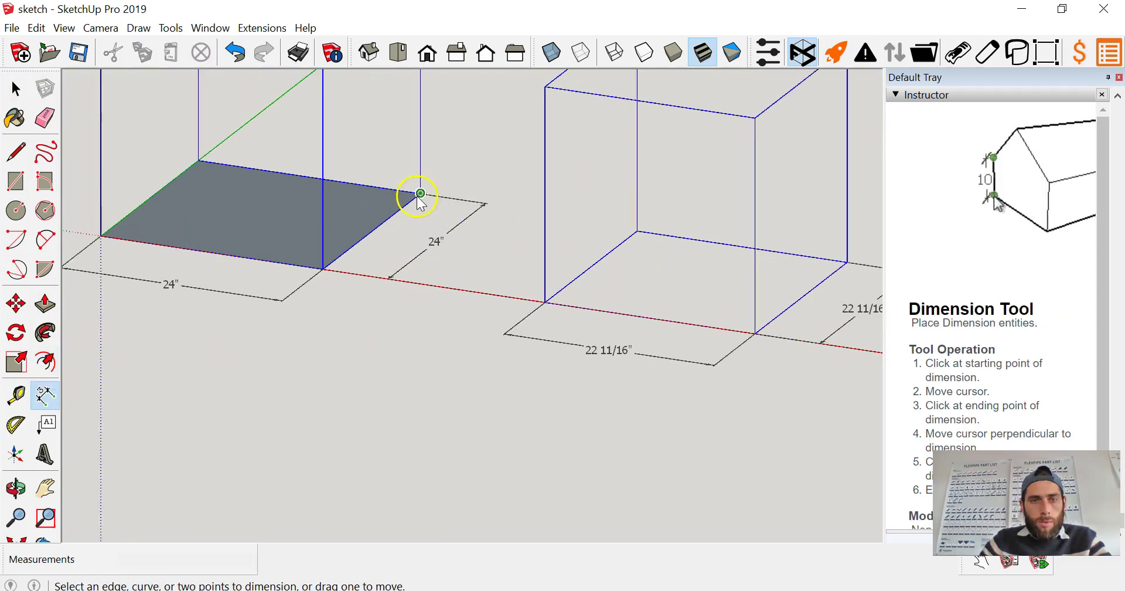
click(421, 193)
scroll(427, 357, down, 2)
click(417, 103)
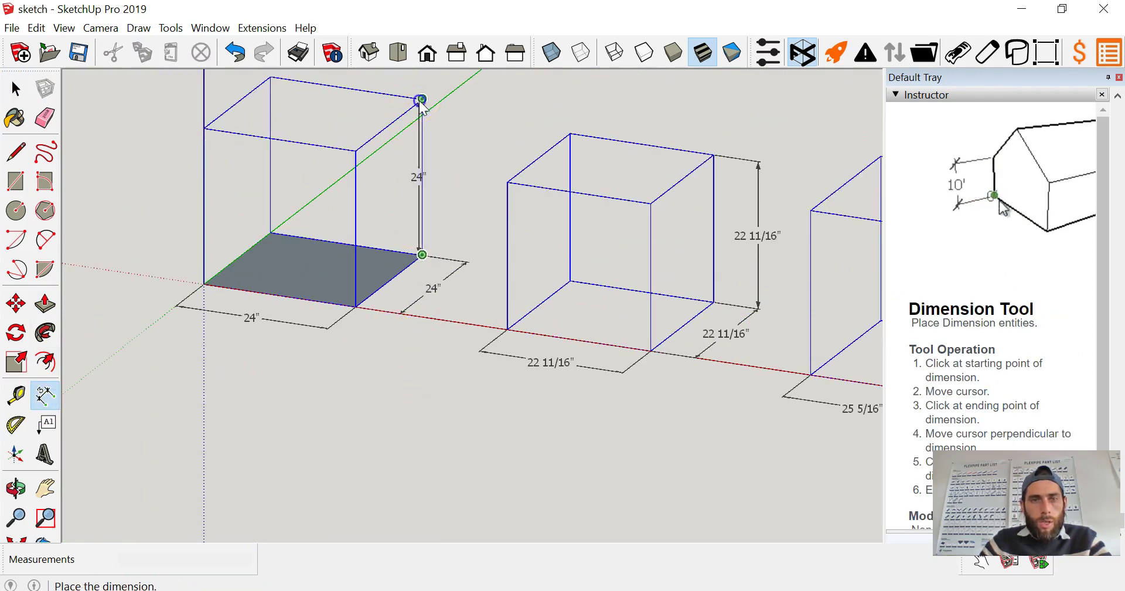
click(466, 253)
key(space)
middle_drag(389, 381, 287, 270)
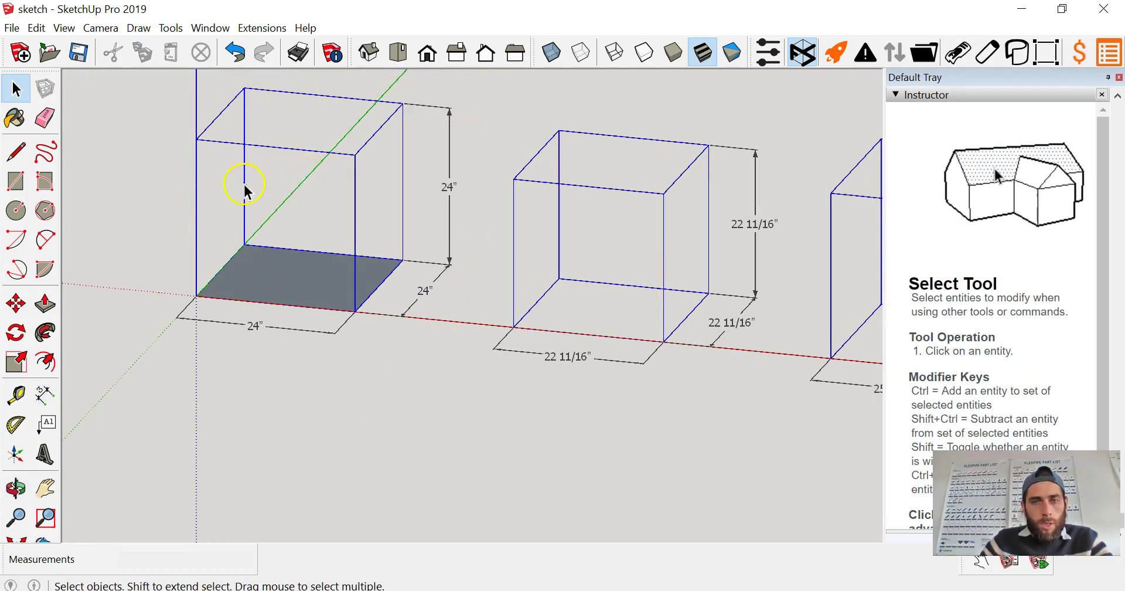
scroll(244, 191, down, 2)
middle_drag(327, 311, 496, 372)
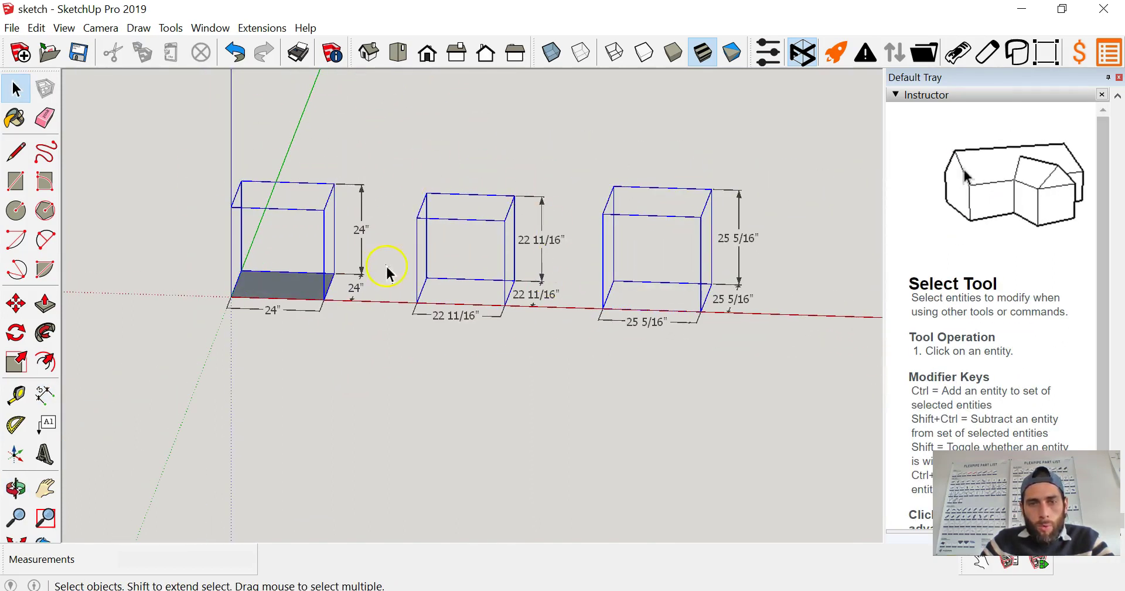
scroll(504, 397, down, 1)
scroll(627, 321, up, 3)
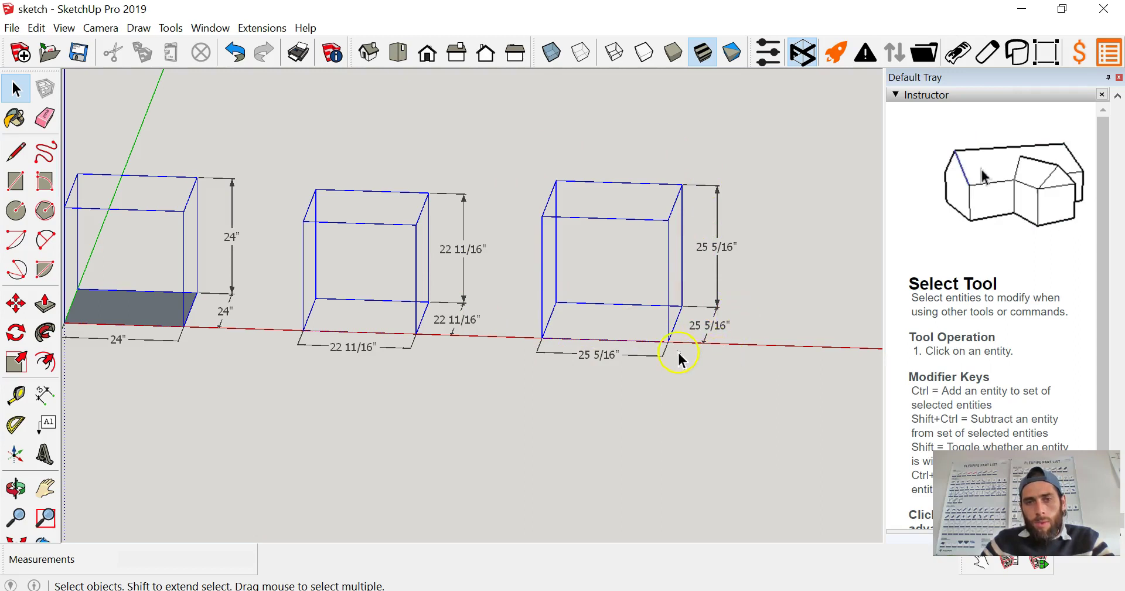
scroll(674, 352, down, 1)
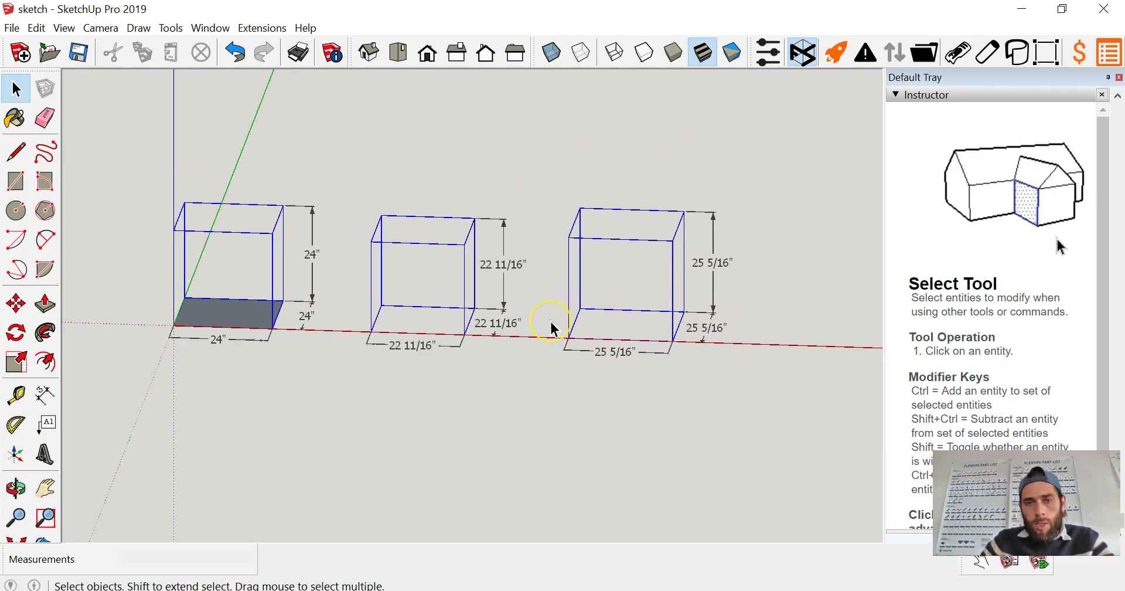
click(559, 377)
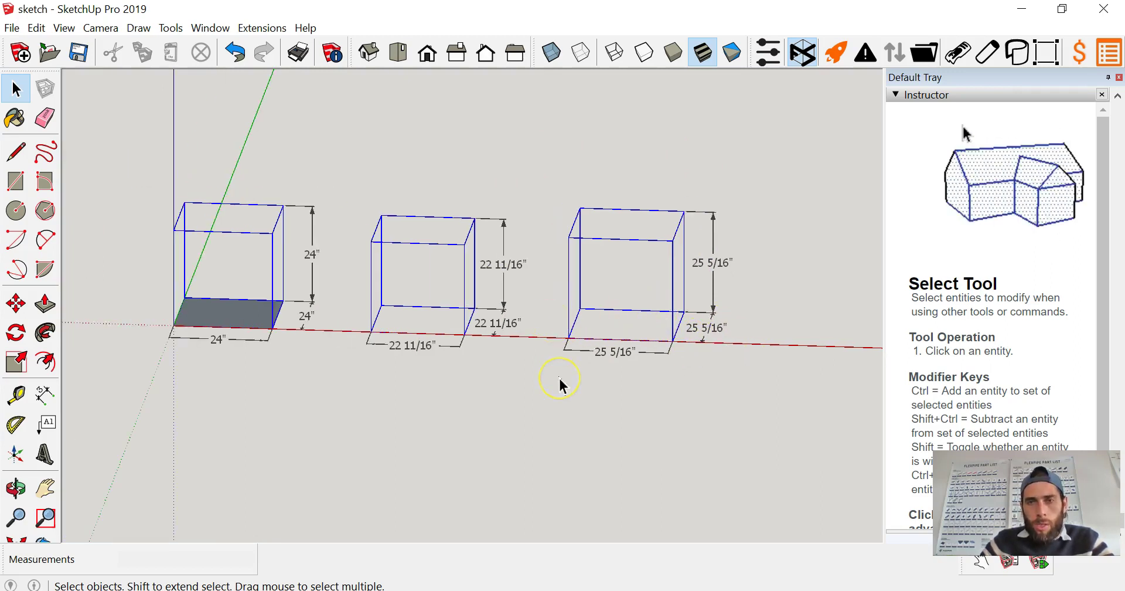